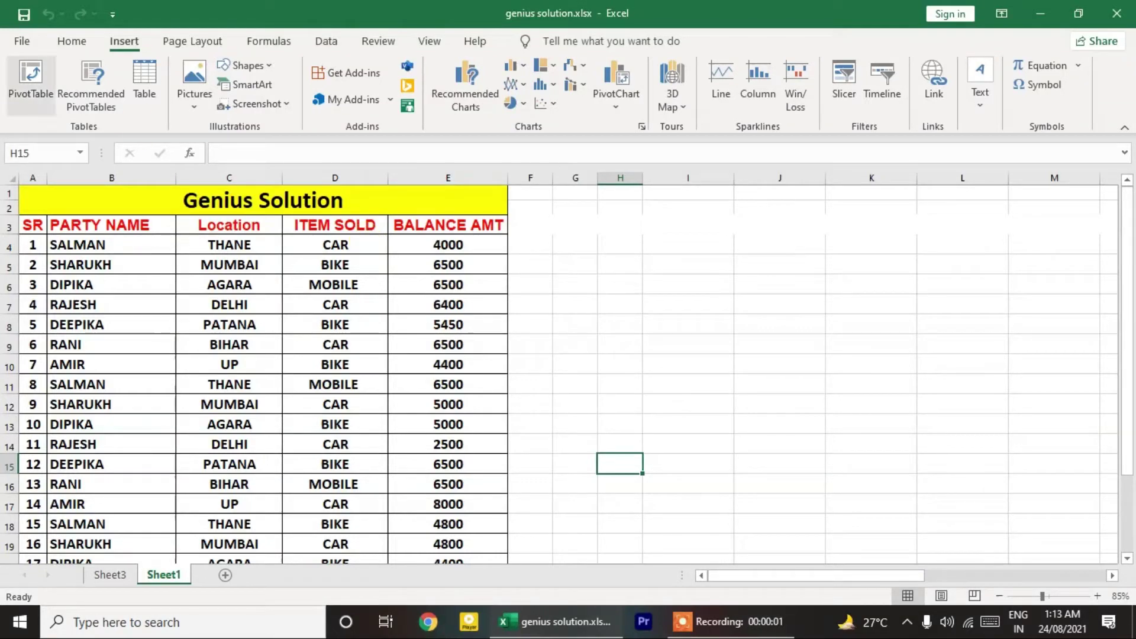
Start a new PivotTable using the sales table A3:E25 as its source range
{"action": "left_click", "coordinate": [61, 47]}
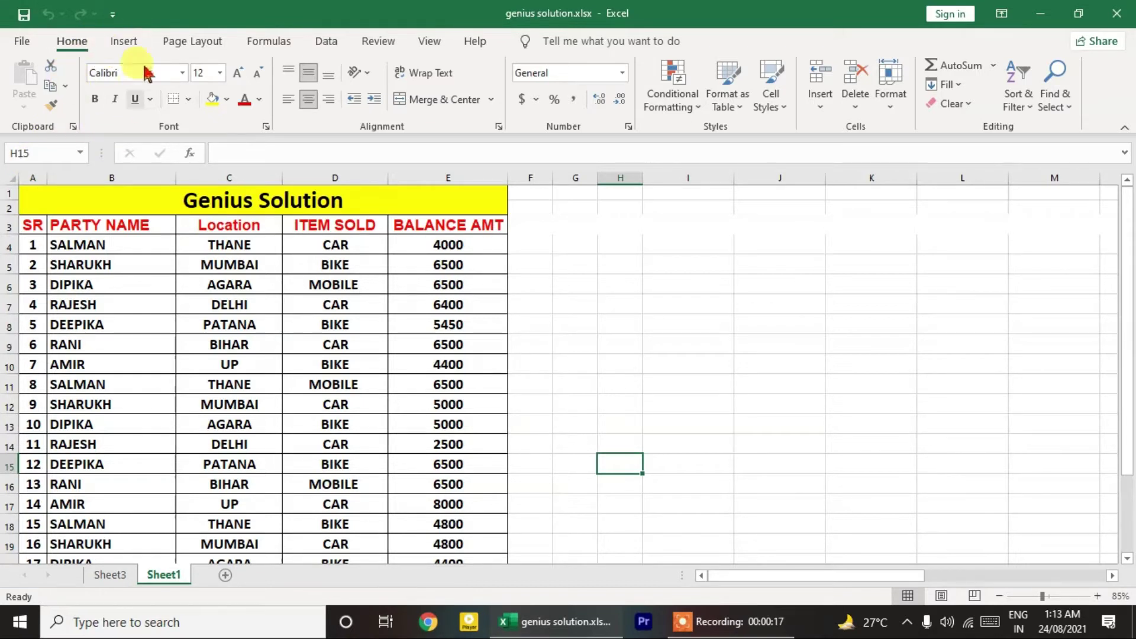
{"action": "left_click", "coordinate": [123, 41]}
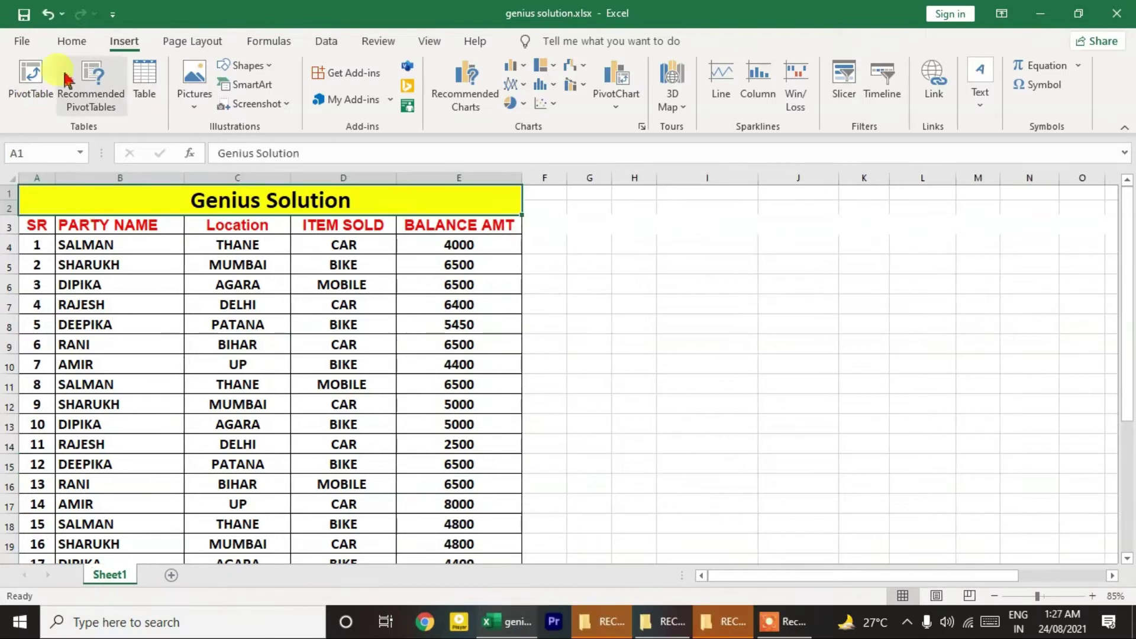
{"action": "left_click", "coordinate": [28, 77]}
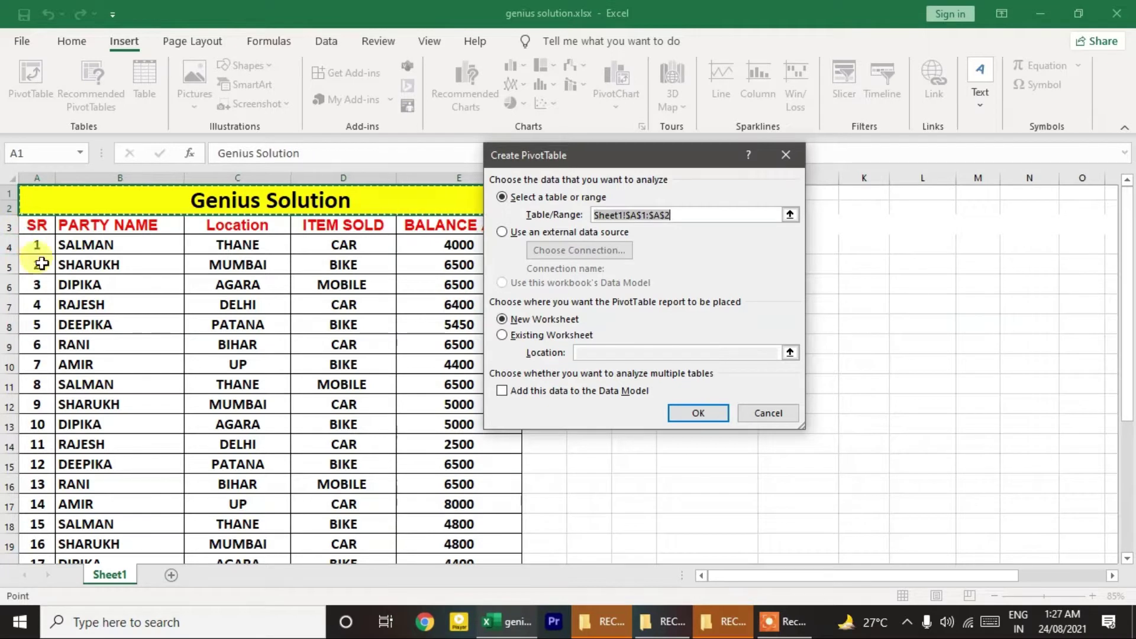
{"action": "left_click", "coordinate": [33, 226]}
{"action": "mouse_move", "coordinate": [34, 226]}
{"action": "left_mouse_down"}
{"action": "mouse_move", "coordinate": [469, 240]}
{"action": "mouse_move", "coordinate": [24, 228]}
{"action": "left_mouse_up"}
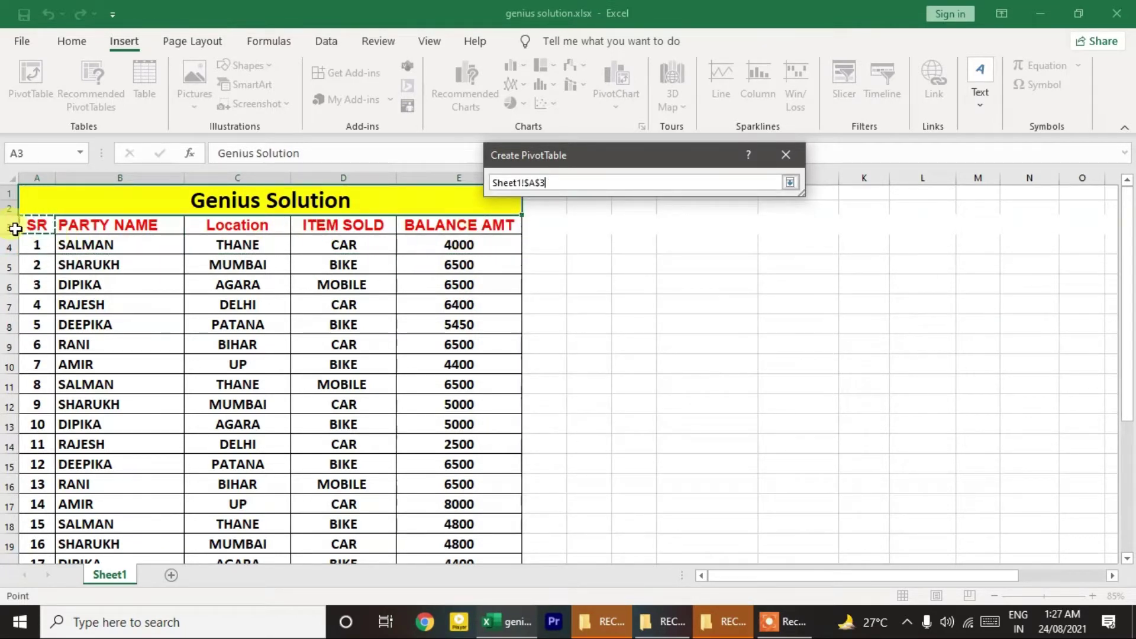
{"action": "left_click_drag", "start_coordinate": [120, 229], "coordinate": [501, 242]}
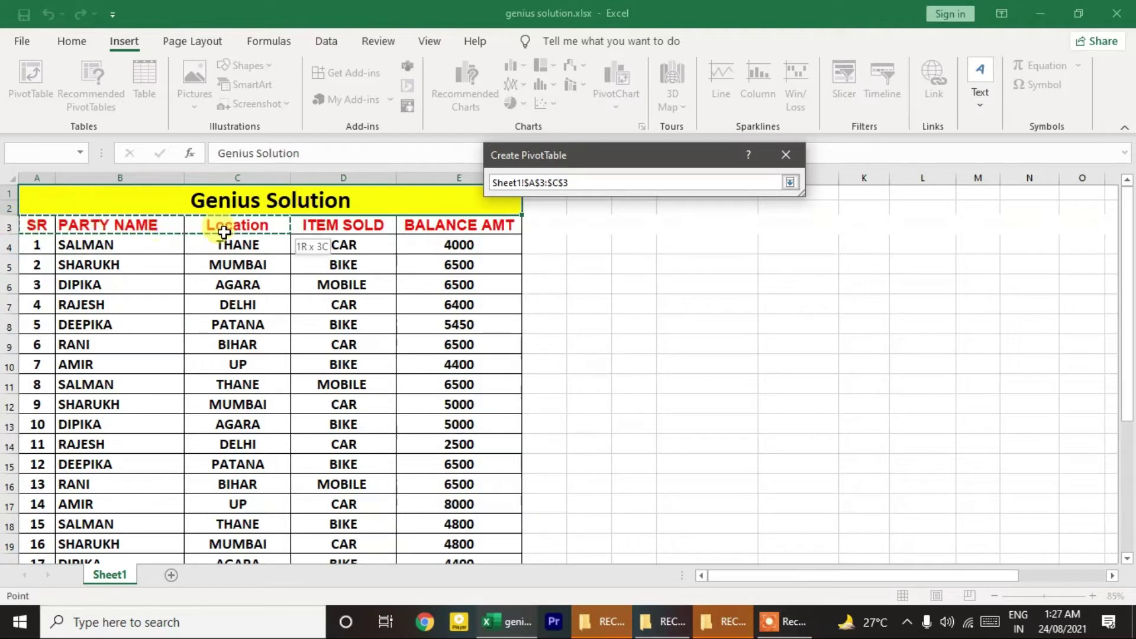
{"action": "left_click_drag", "start_coordinate": [502, 242], "coordinate": [494, 536]}
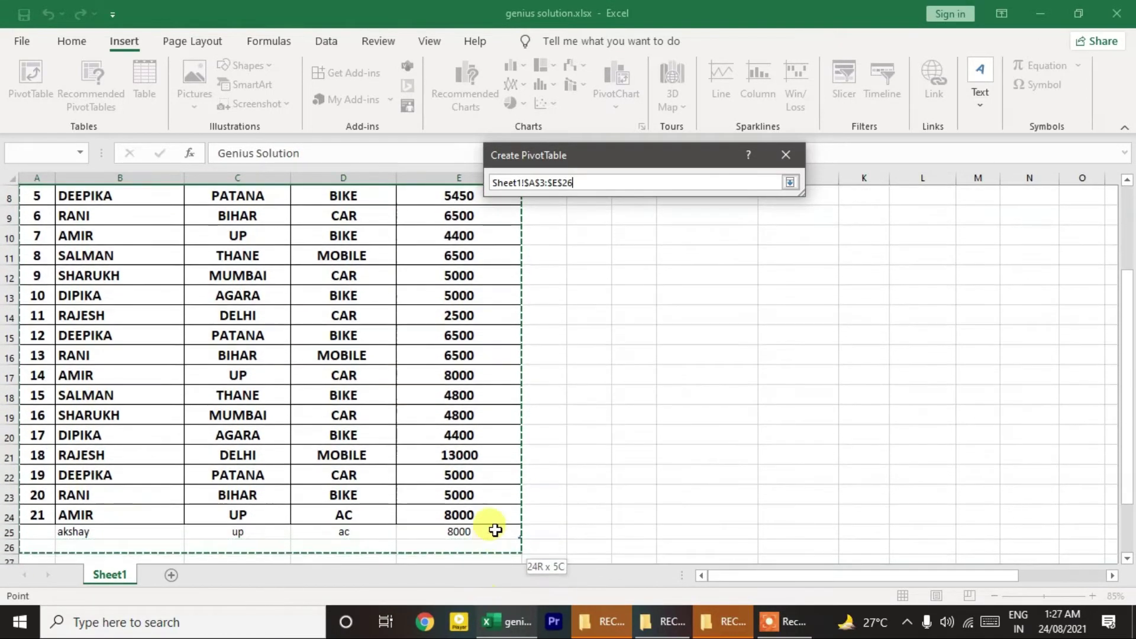
{"action": "left_click_drag", "start_coordinate": [494, 535], "coordinate": [492, 531]}
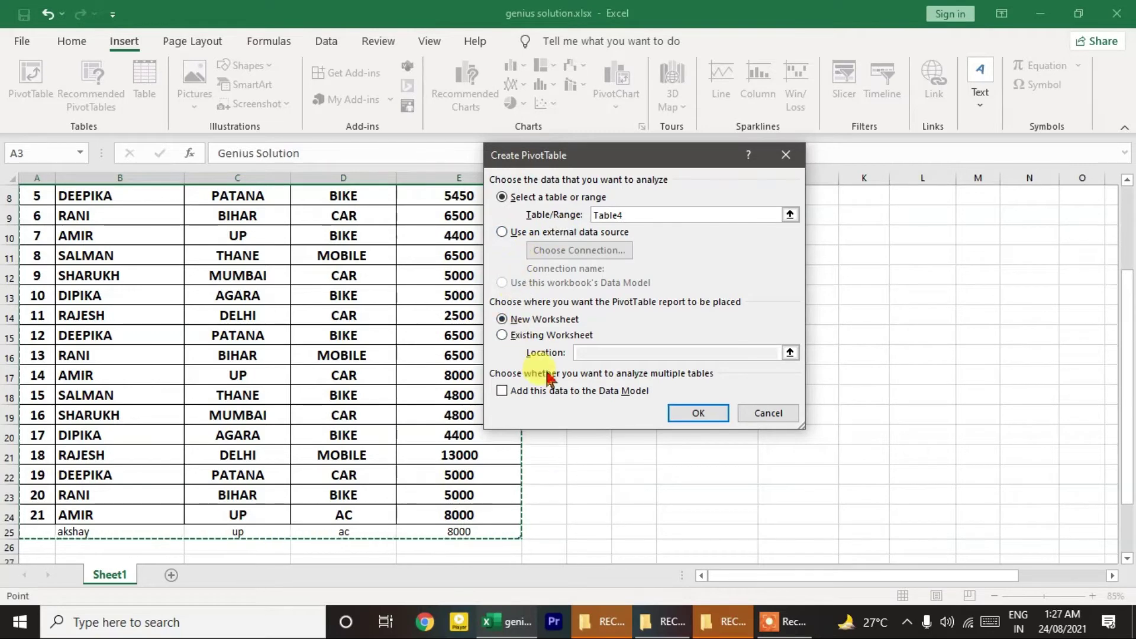
Create the PivotTable on a new worksheet, Sheet7, and return to Sheet1
{"action": "scroll", "coordinate": [542, 373], "scroll_direction": "up", "scroll_amount": 3}
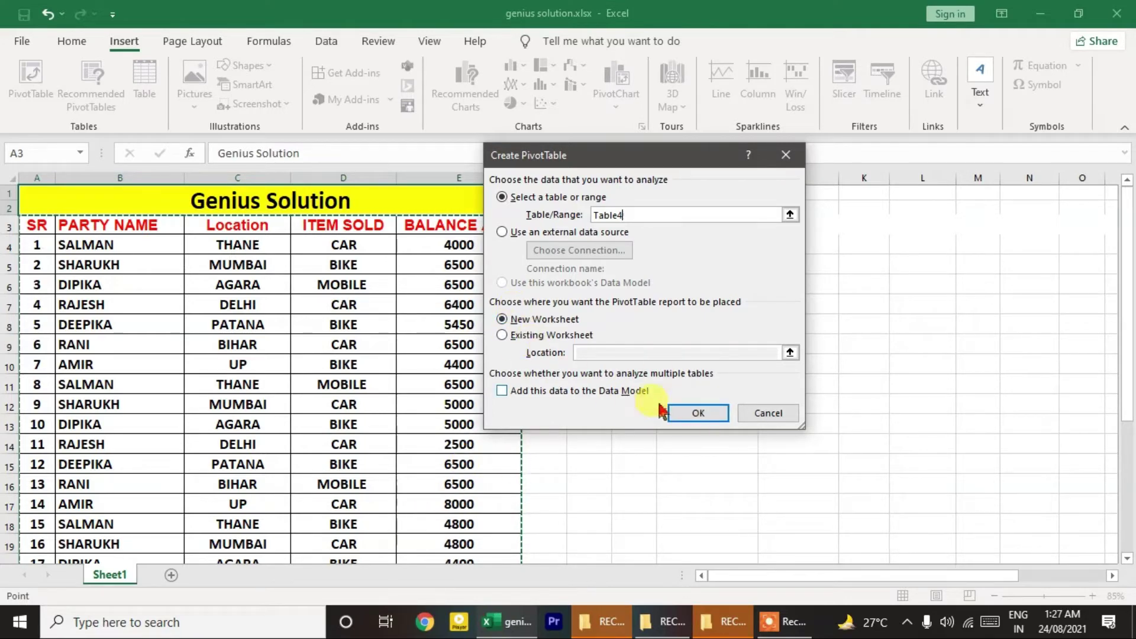
{"action": "left_click", "coordinate": [698, 413]}
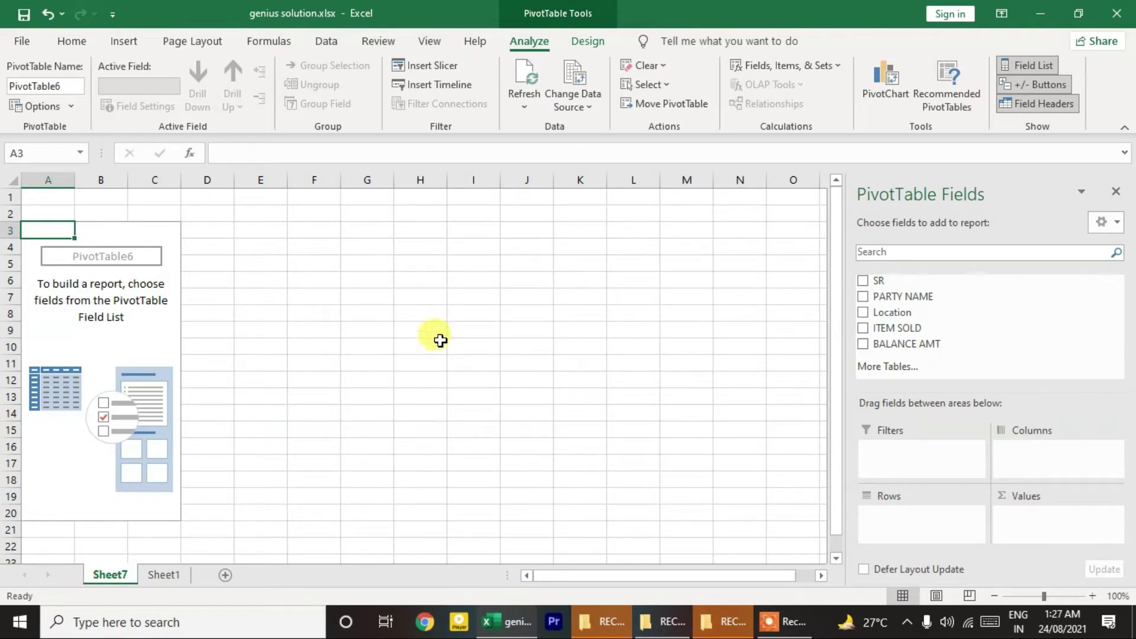
{"action": "left_click", "coordinate": [160, 573]}
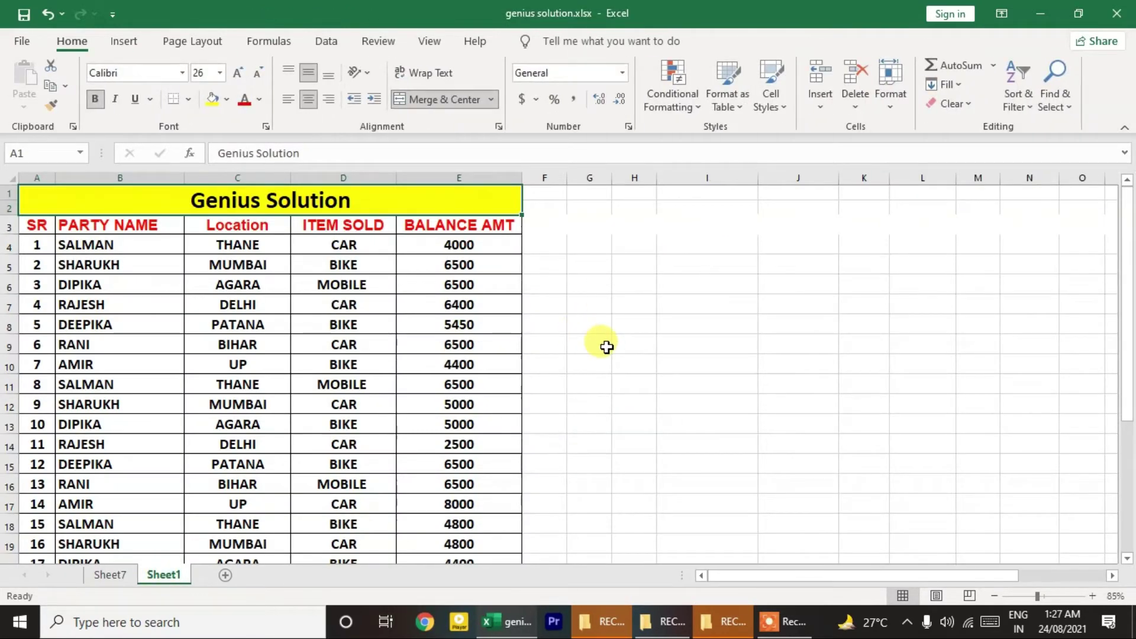
Insert a second PivotTable from the A3:E25 sales data at cell G4 on Sheet1
{"action": "left_click", "coordinate": [122, 43]}
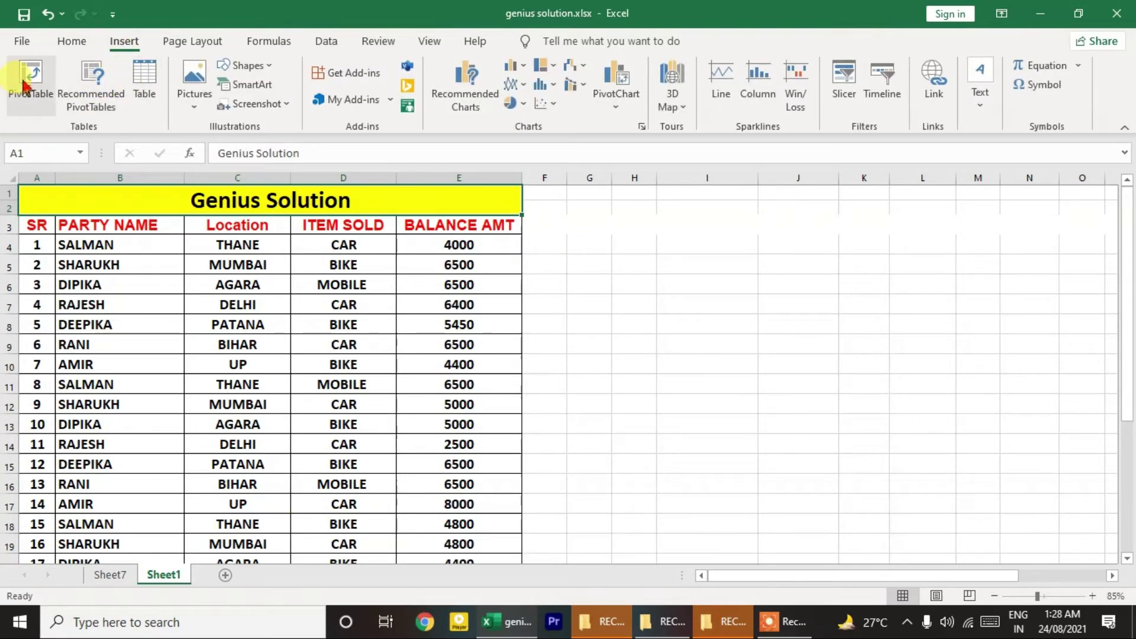
{"action": "left_click", "coordinate": [25, 83]}
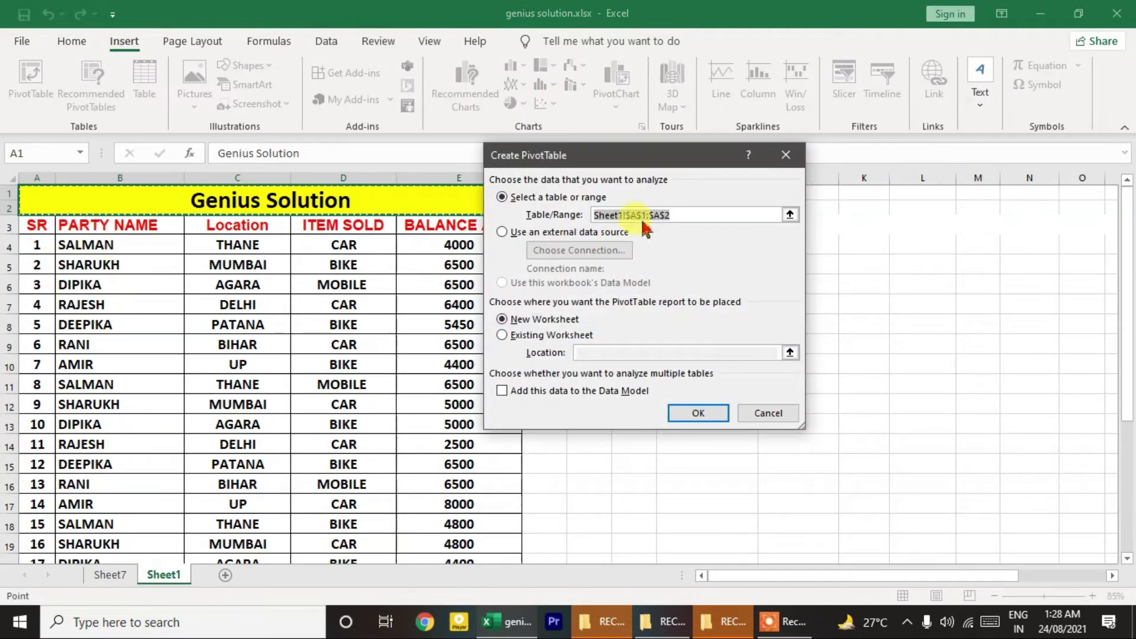
{"action": "left_click_drag", "start_coordinate": [35, 225], "coordinate": [497, 623]}
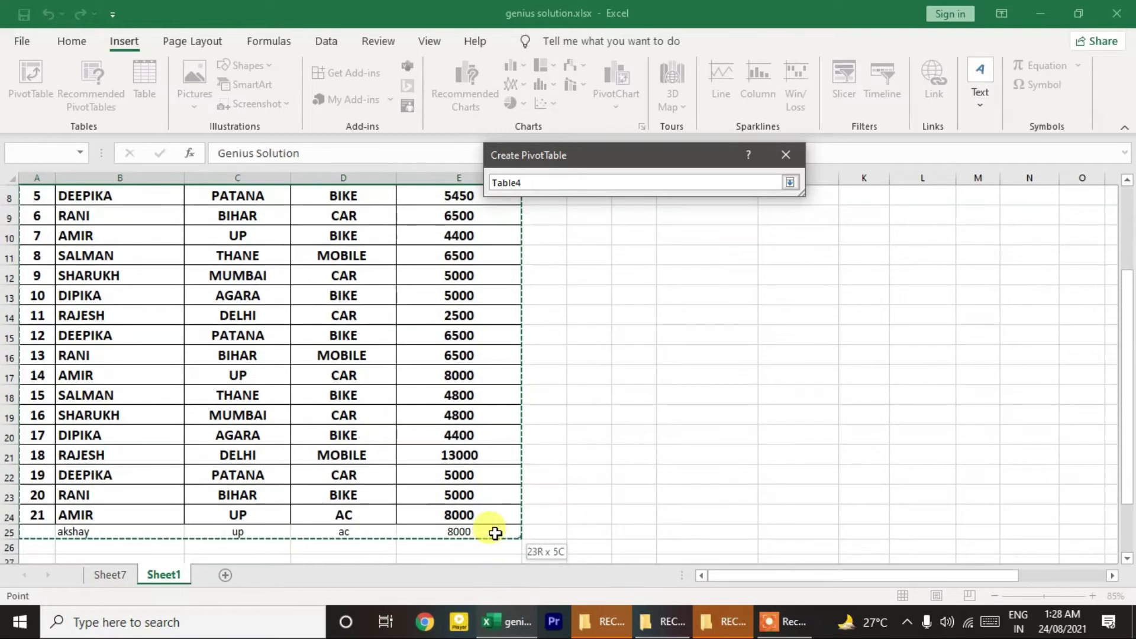
{"action": "left_click_drag", "start_coordinate": [497, 622], "coordinate": [495, 533]}
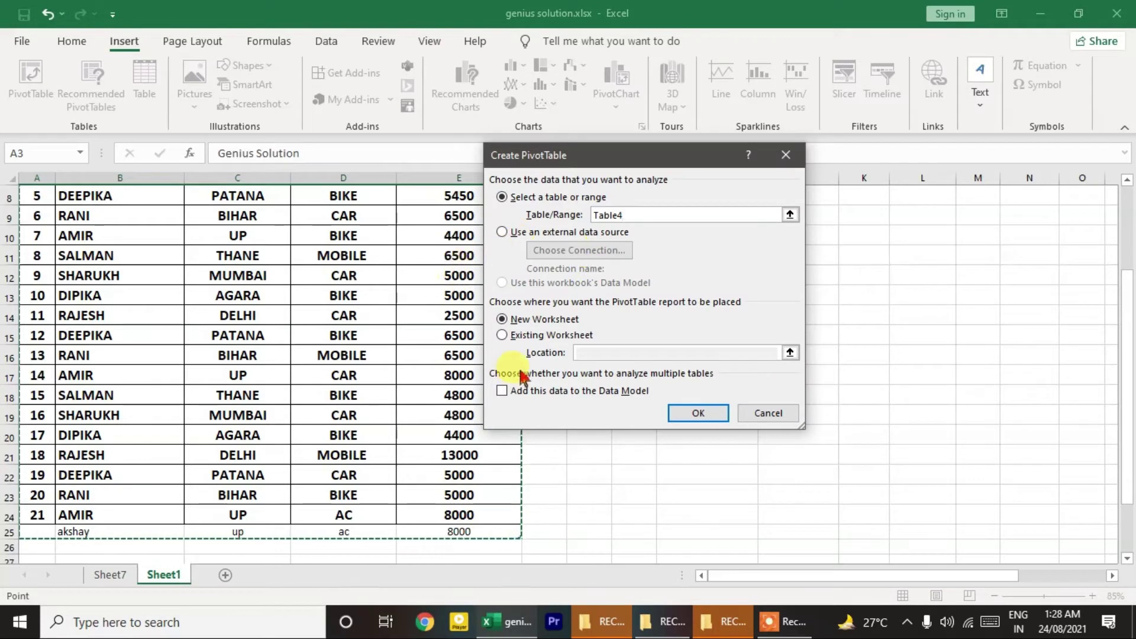
{"action": "left_click", "coordinate": [530, 336]}
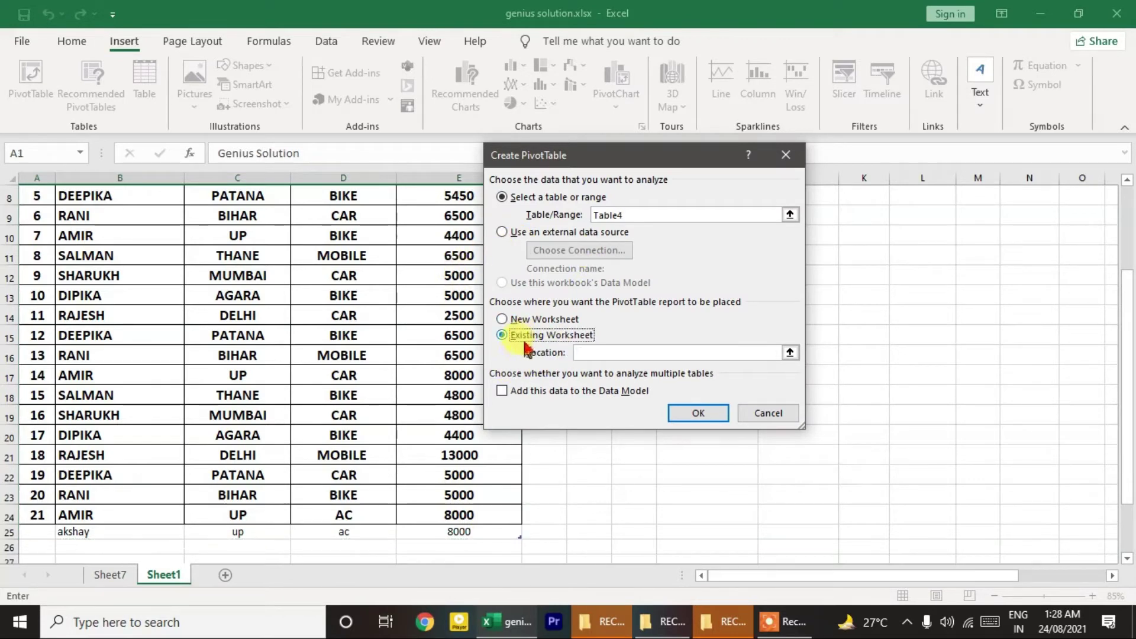
{"action": "left_click_drag", "start_coordinate": [629, 156], "coordinate": [282, 156]}
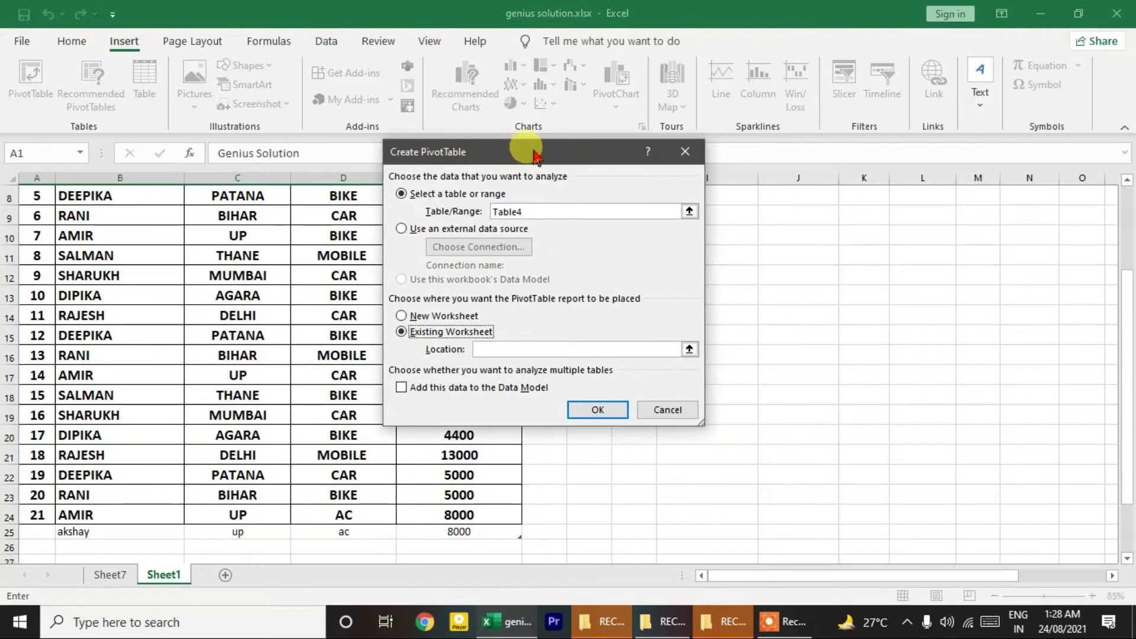
{"action": "scroll", "coordinate": [569, 337], "scroll_direction": "up", "scroll_amount": 3}
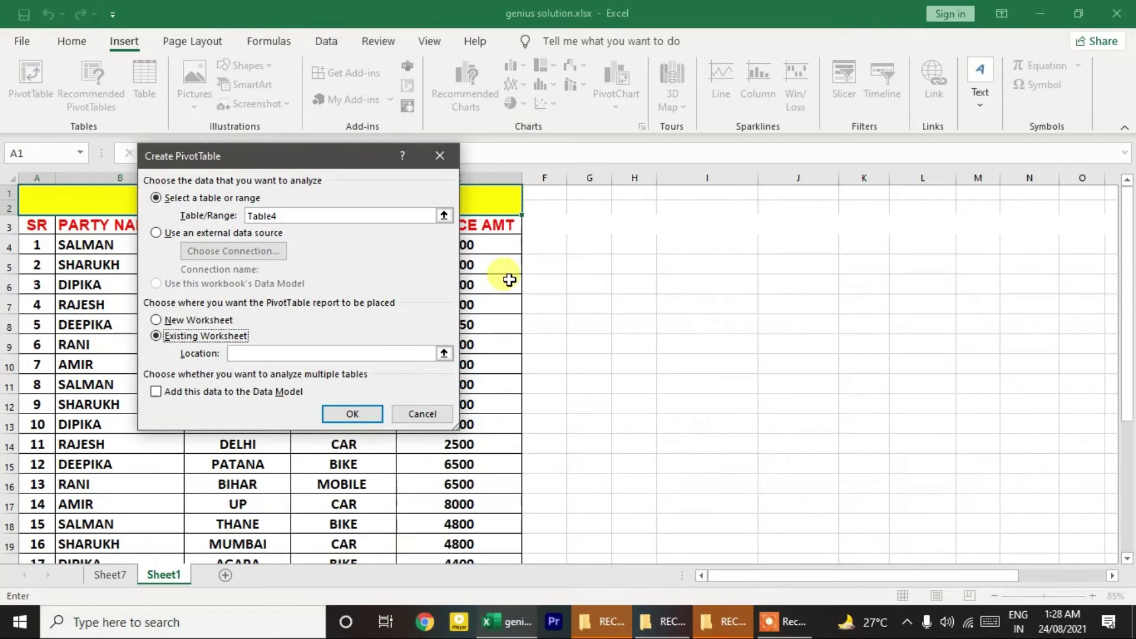
{"action": "left_click", "coordinate": [588, 243]}
{"action": "left_click", "coordinate": [353, 415]}
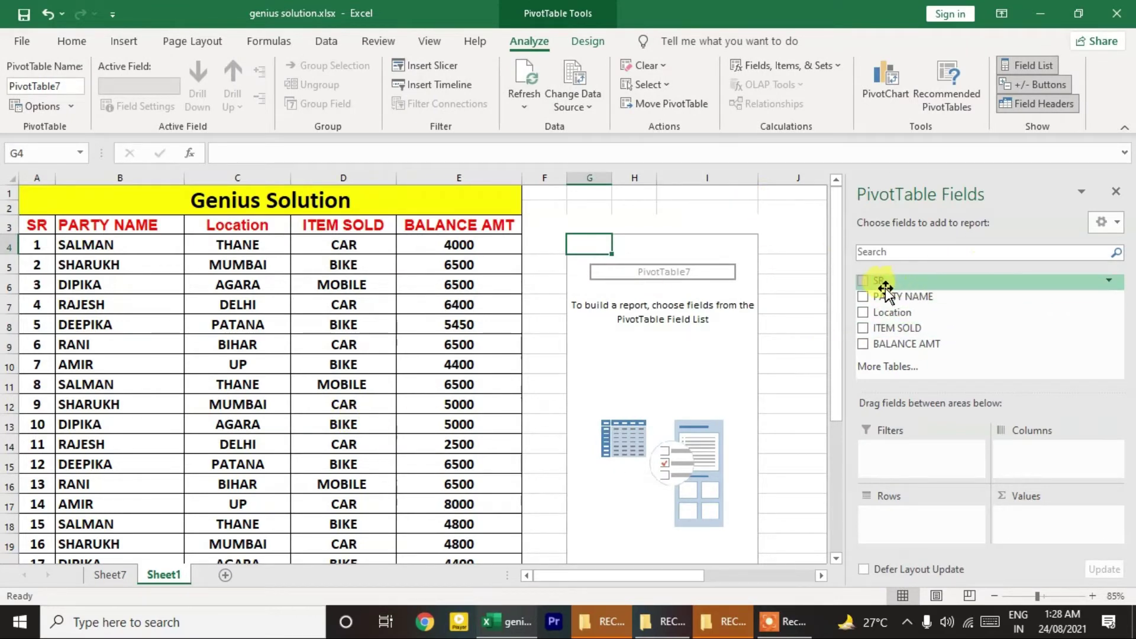
{"action": "left_click_drag", "start_coordinate": [593, 577], "coordinate": [633, 577]}
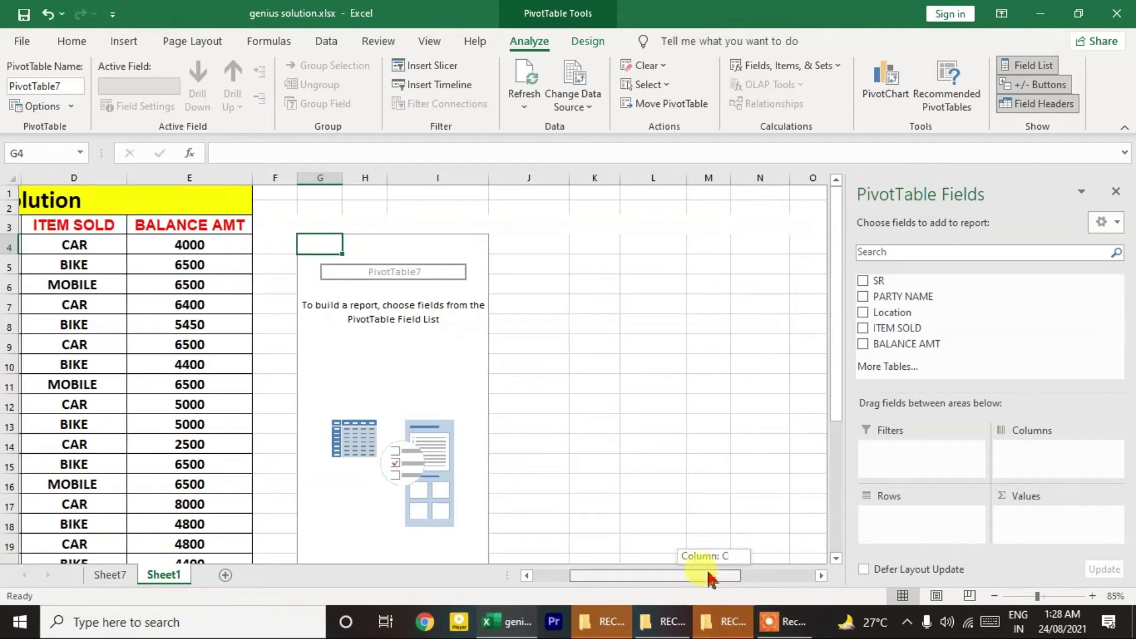
{"action": "left_click_drag", "start_coordinate": [710, 577], "coordinate": [432, 565]}
{"action": "left_click", "coordinate": [96, 249]}
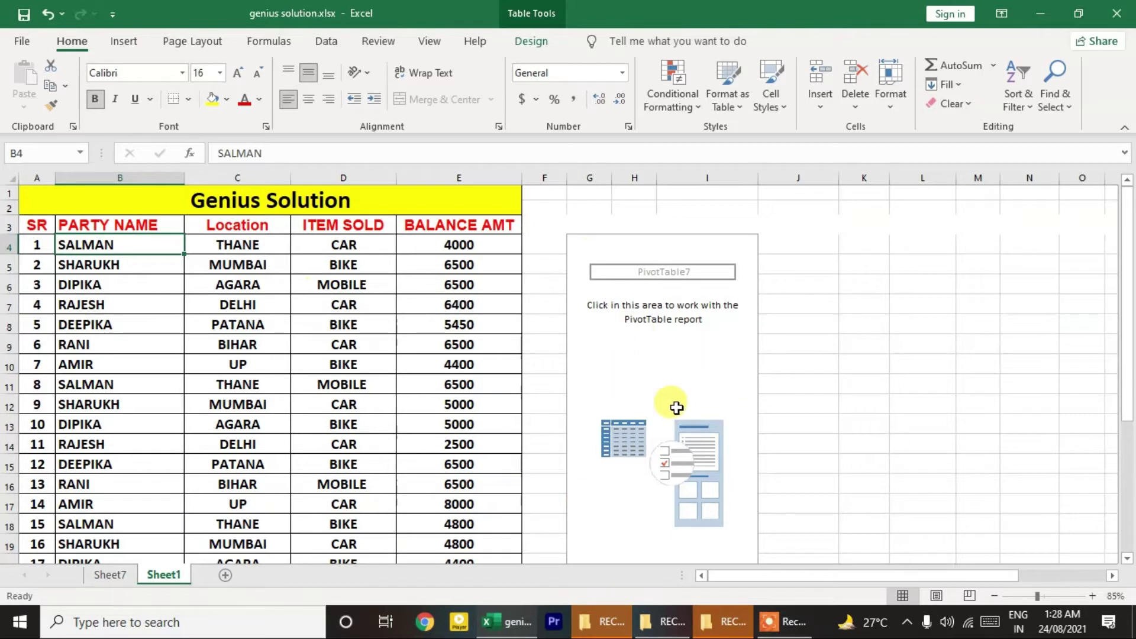
{"action": "left_click", "coordinate": [660, 361]}
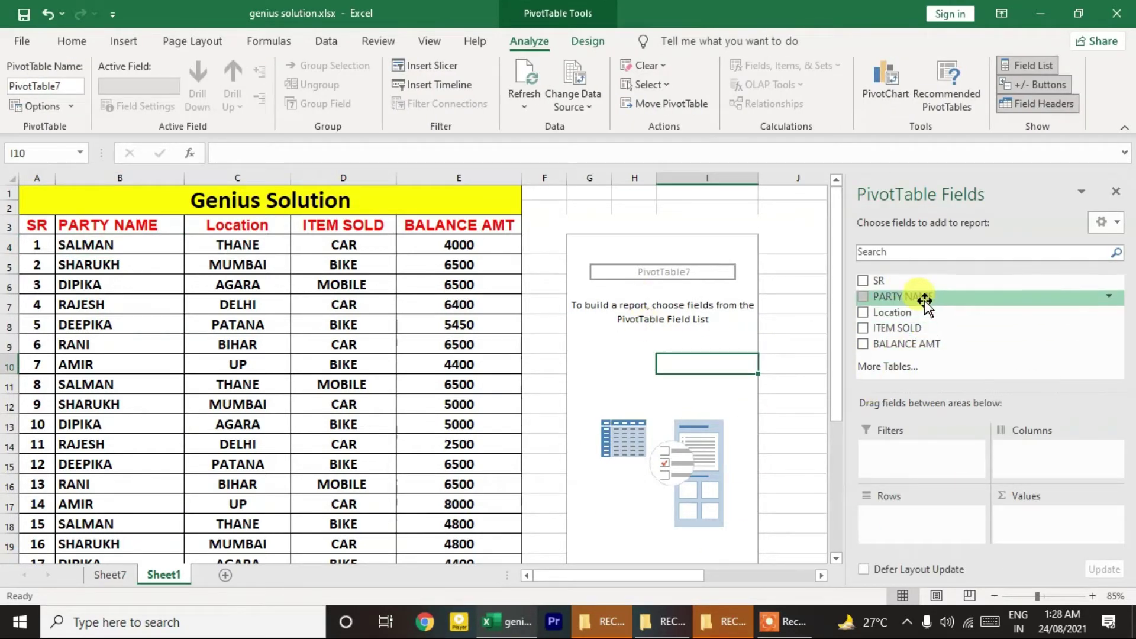
Move PARTY NAME from Filters through Columns into Rows, and sum BALANCE AMT as values
{"action": "mouse_move", "coordinate": [913, 299]}
{"action": "left_mouse_down"}
{"action": "mouse_move", "coordinate": [894, 524]}
{"action": "mouse_move", "coordinate": [895, 455]}
{"action": "left_mouse_up"}
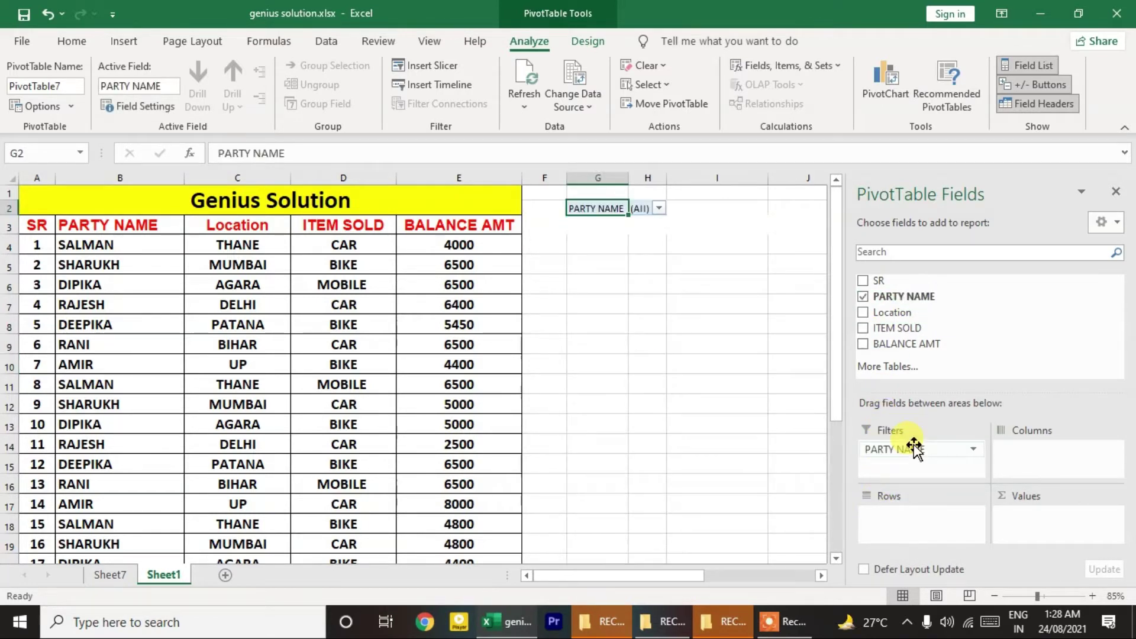
{"action": "left_click", "coordinate": [658, 209]}
{"action": "left_click", "coordinate": [629, 418]}
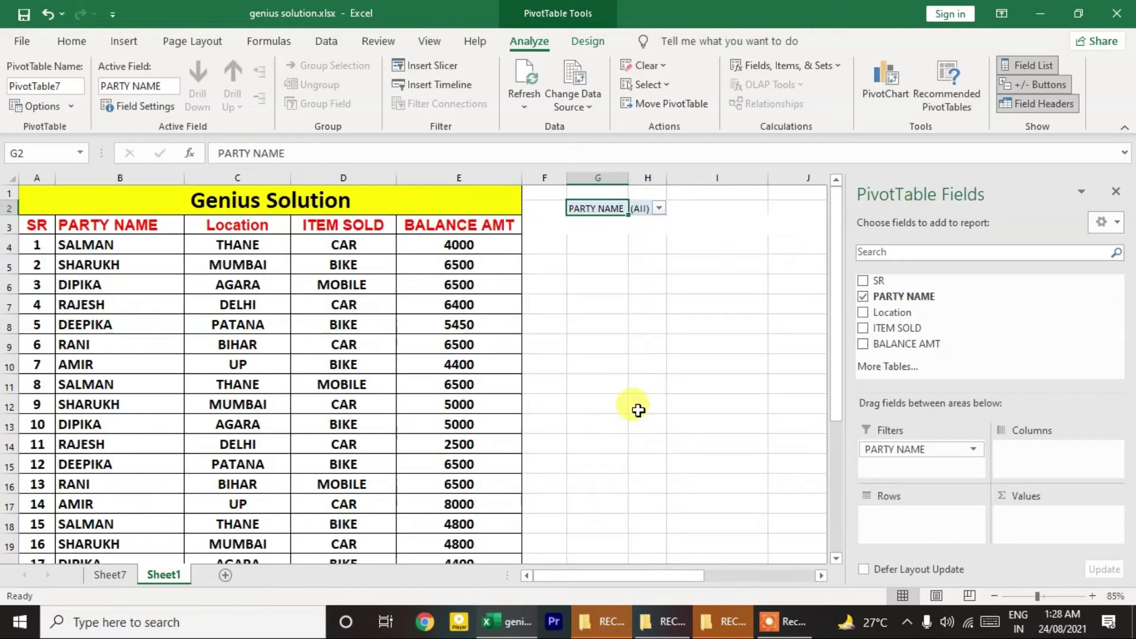
{"action": "mouse_move", "coordinate": [917, 449]}
{"action": "left_mouse_down"}
{"action": "mouse_move", "coordinate": [1006, 480]}
{"action": "mouse_move", "coordinate": [1023, 464]}
{"action": "left_mouse_up"}
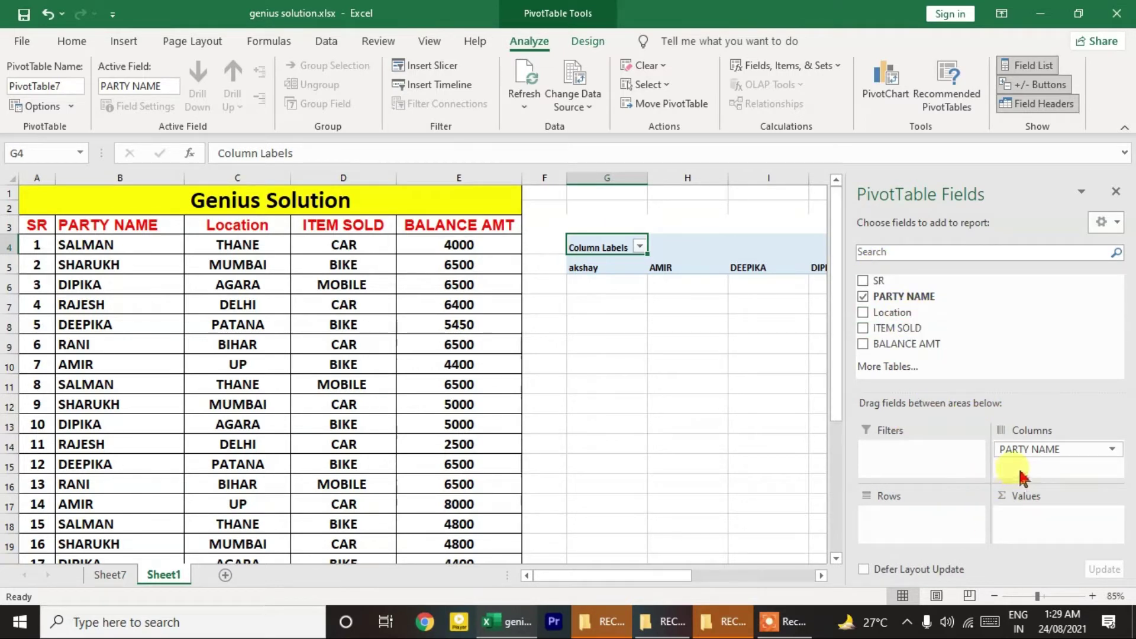
{"action": "left_click_drag", "start_coordinate": [1094, 451], "coordinate": [920, 527]}
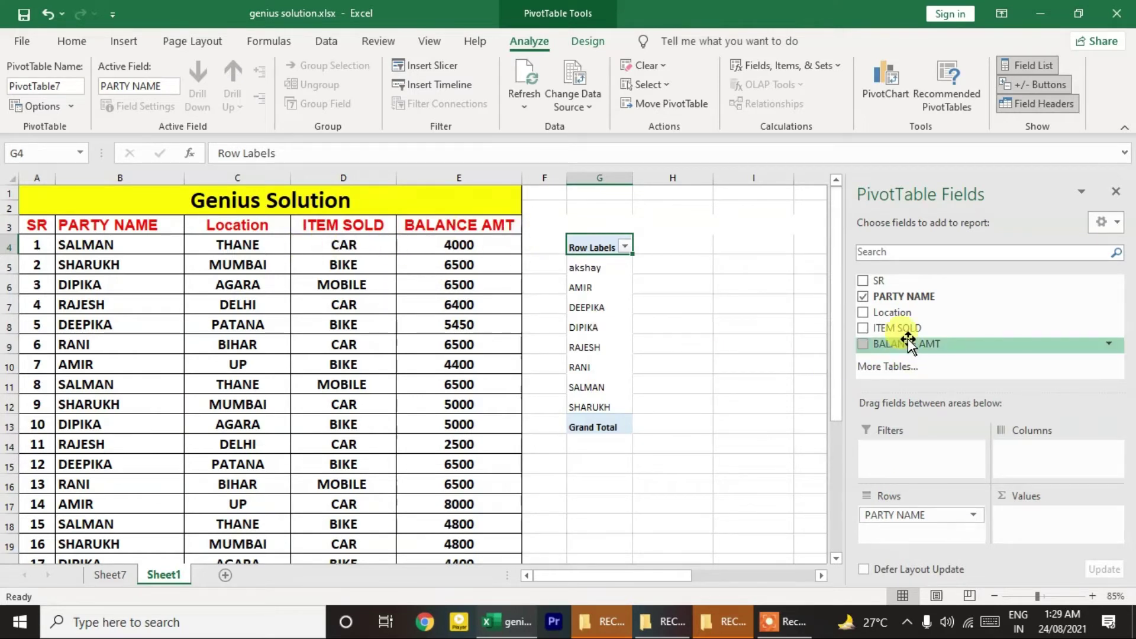
{"action": "mouse_move", "coordinate": [893, 343]}
{"action": "left_mouse_down"}
{"action": "mouse_move", "coordinate": [1012, 535]}
{"action": "mouse_move", "coordinate": [1018, 524]}
{"action": "left_mouse_up"}
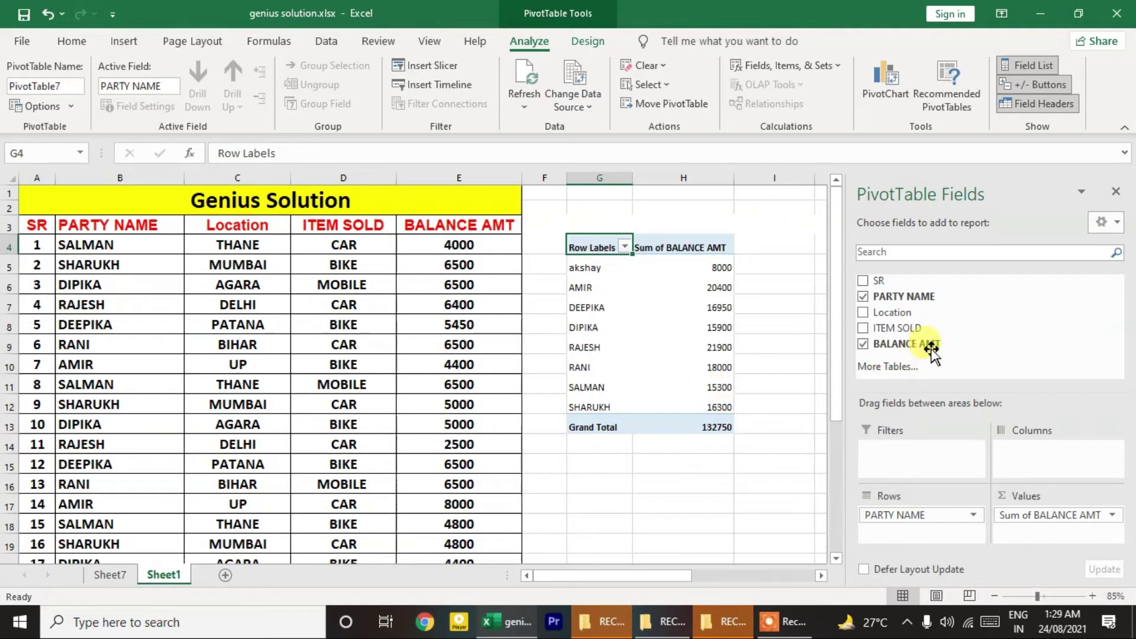
Add ITEM SOLD as AC, BIKE, CAR and MOBILE columns, and nest Location under each party
{"action": "left_click_drag", "start_coordinate": [940, 324], "coordinate": [910, 393]}
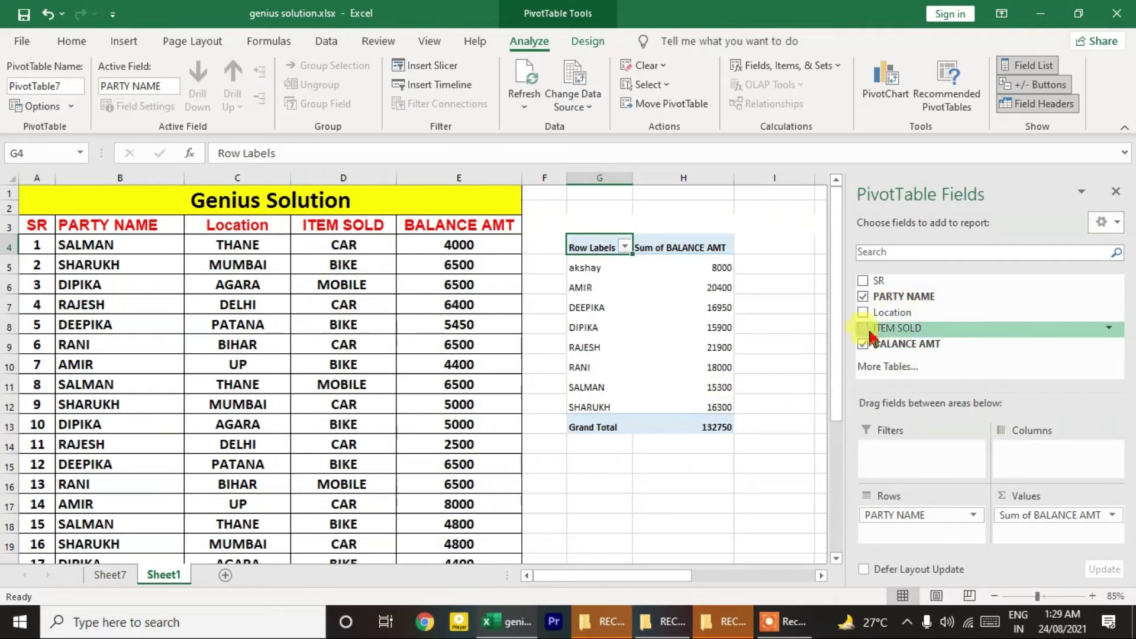
{"action": "mouse_move", "coordinate": [916, 497]}
{"action": "left_mouse_down"}
{"action": "mouse_move", "coordinate": [899, 540]}
{"action": "mouse_move", "coordinate": [891, 534]}
{"action": "mouse_move", "coordinate": [964, 515]}
{"action": "mouse_move", "coordinate": [1006, 444]}
{"action": "mouse_move", "coordinate": [1018, 450]}
{"action": "left_mouse_up"}
{"action": "mouse_move", "coordinate": [565, 576]}
{"action": "left_mouse_down"}
{"action": "mouse_move", "coordinate": [633, 585]}
{"action": "mouse_move", "coordinate": [591, 583]}
{"action": "left_mouse_up"}
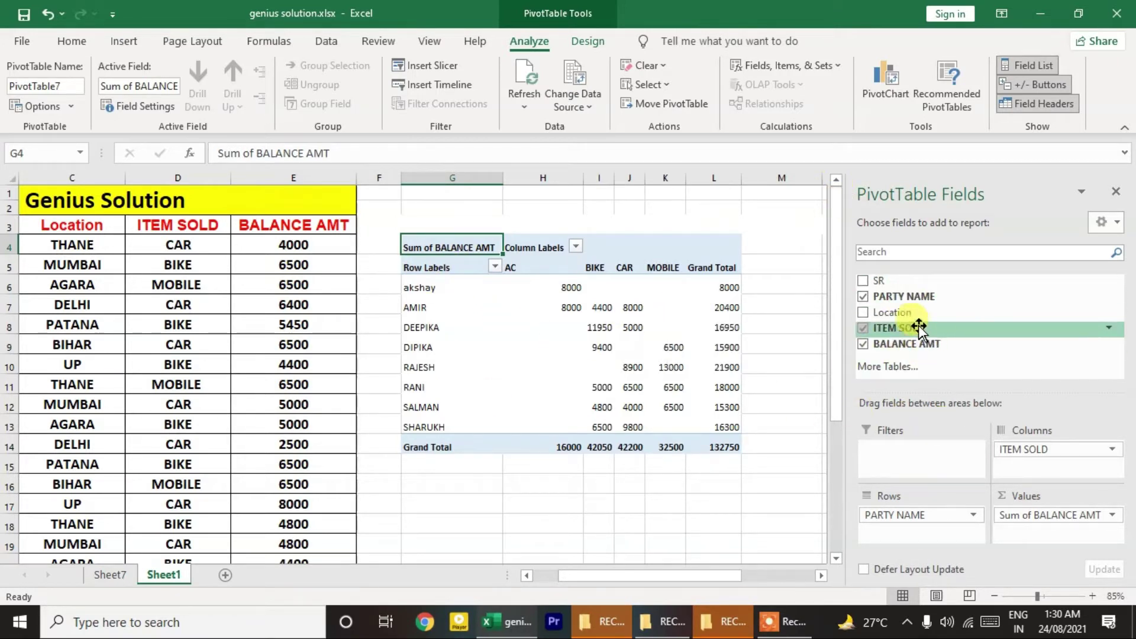
{"action": "mouse_move", "coordinate": [895, 313]}
{"action": "left_mouse_down"}
{"action": "mouse_move", "coordinate": [910, 433]}
{"action": "mouse_move", "coordinate": [890, 542]}
{"action": "left_mouse_up"}
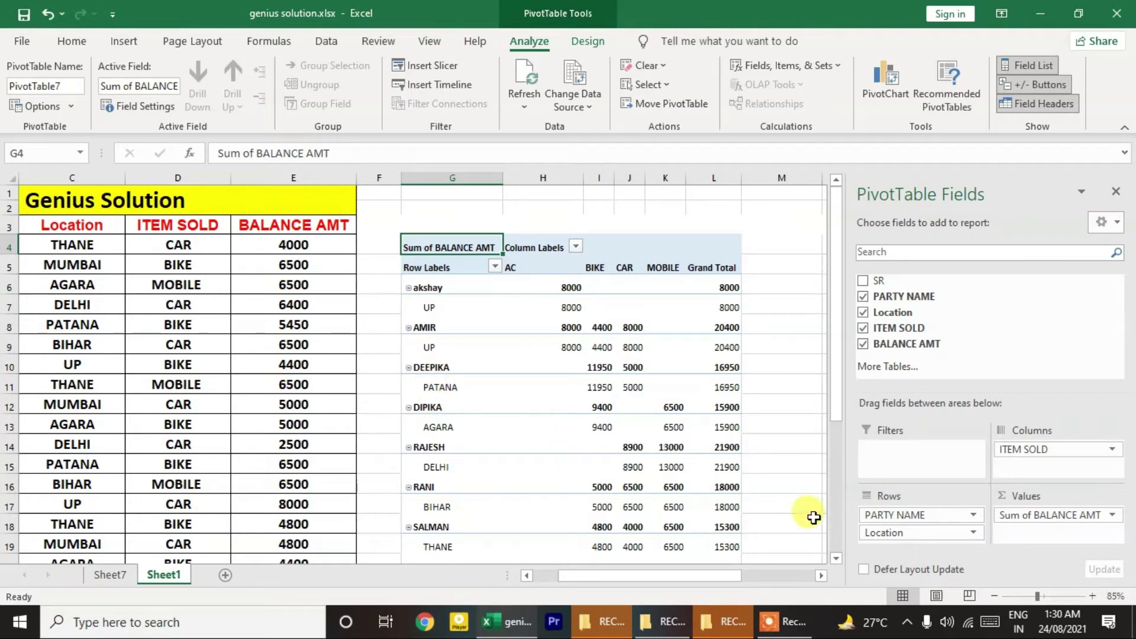
Drop ITEM SOLD and PARTY NAME so BALANCE AMT is totalled by Location alone, UP leading at 28400
{"action": "left_click_drag", "start_coordinate": [907, 515], "coordinate": [1023, 472]}
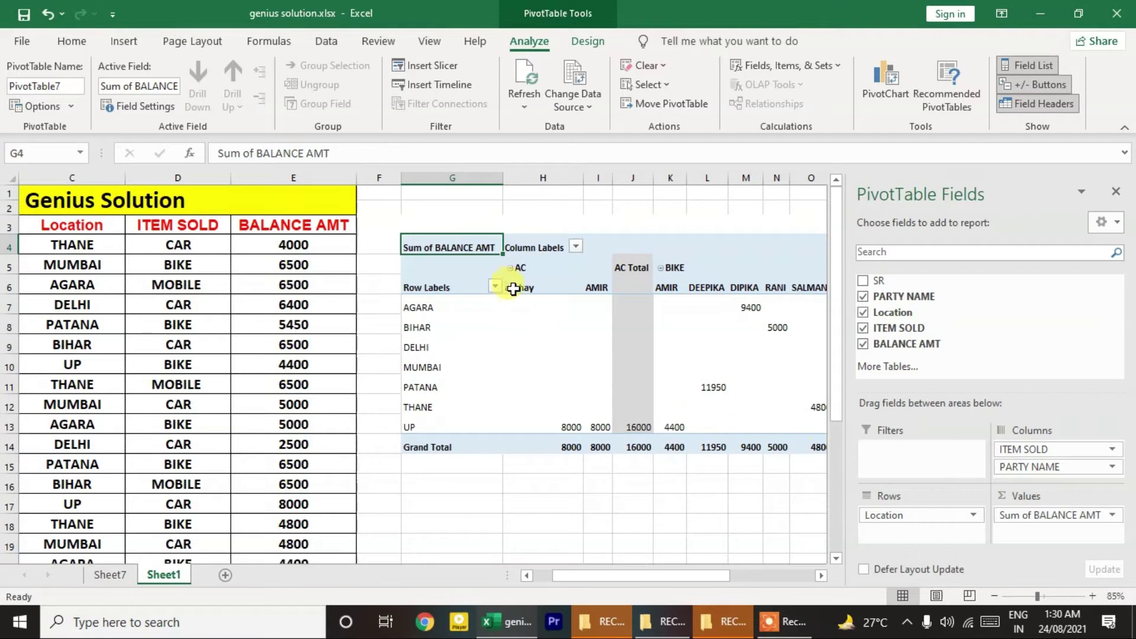
{"action": "left_click_drag", "start_coordinate": [430, 309], "coordinate": [422, 426]}
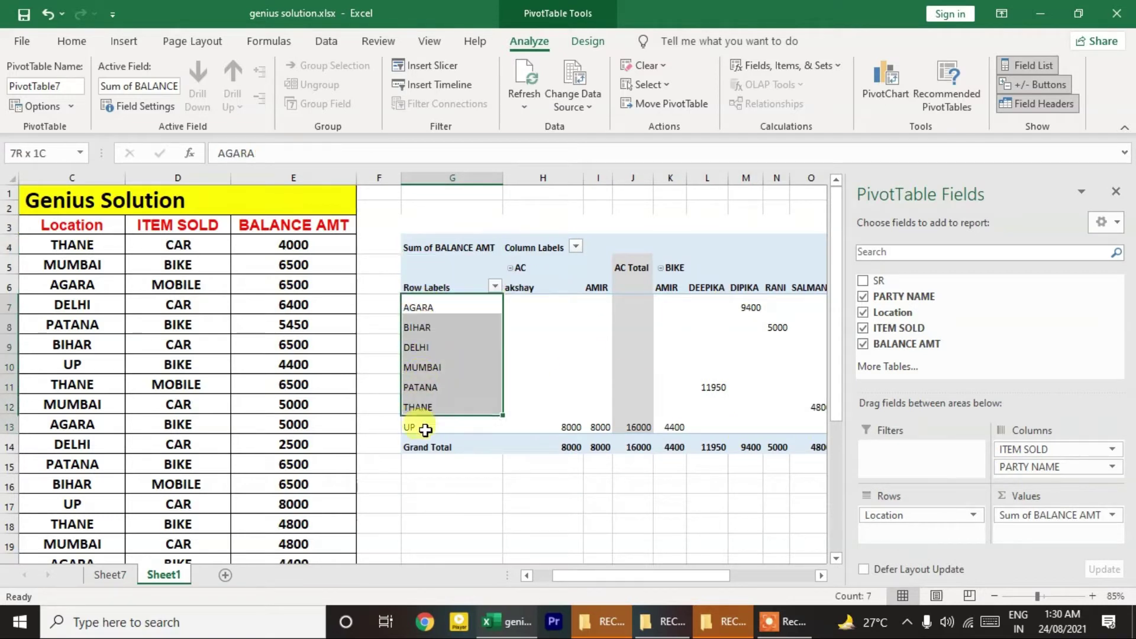
{"action": "left_click_drag", "start_coordinate": [568, 576], "coordinate": [666, 585]}
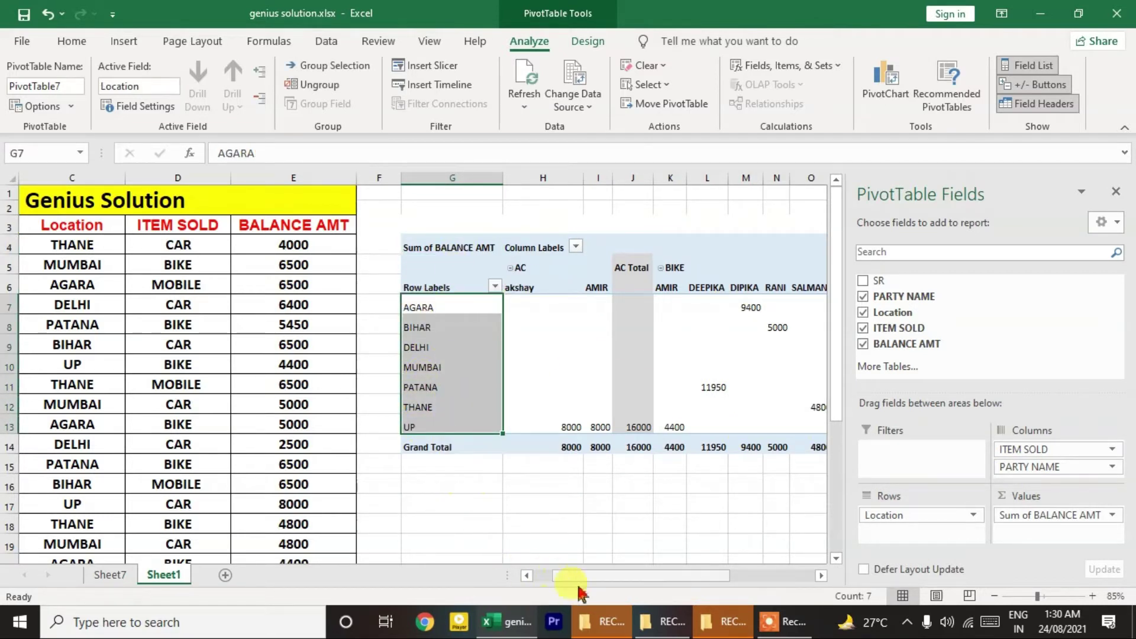
{"action": "left_click_drag", "start_coordinate": [667, 584], "coordinate": [528, 586]}
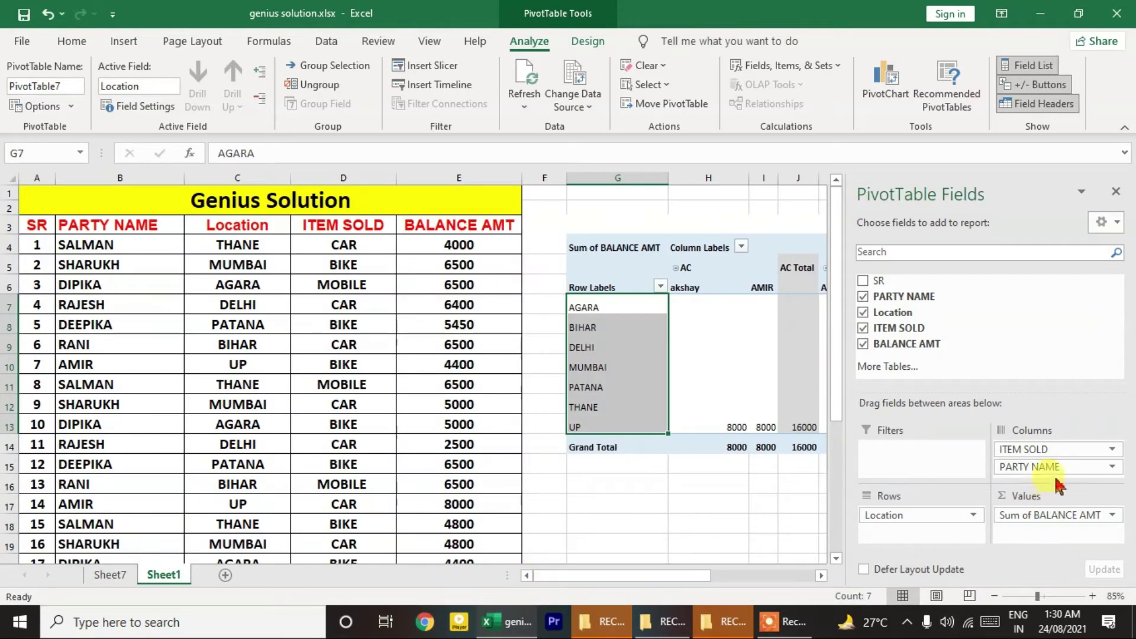
{"action": "left_click", "coordinate": [1024, 450]}
{"action": "mouse_move", "coordinate": [1024, 450]}
{"action": "left_mouse_down"}
{"action": "mouse_move", "coordinate": [998, 398]}
{"action": "mouse_move", "coordinate": [984, 312]}
{"action": "left_mouse_up"}
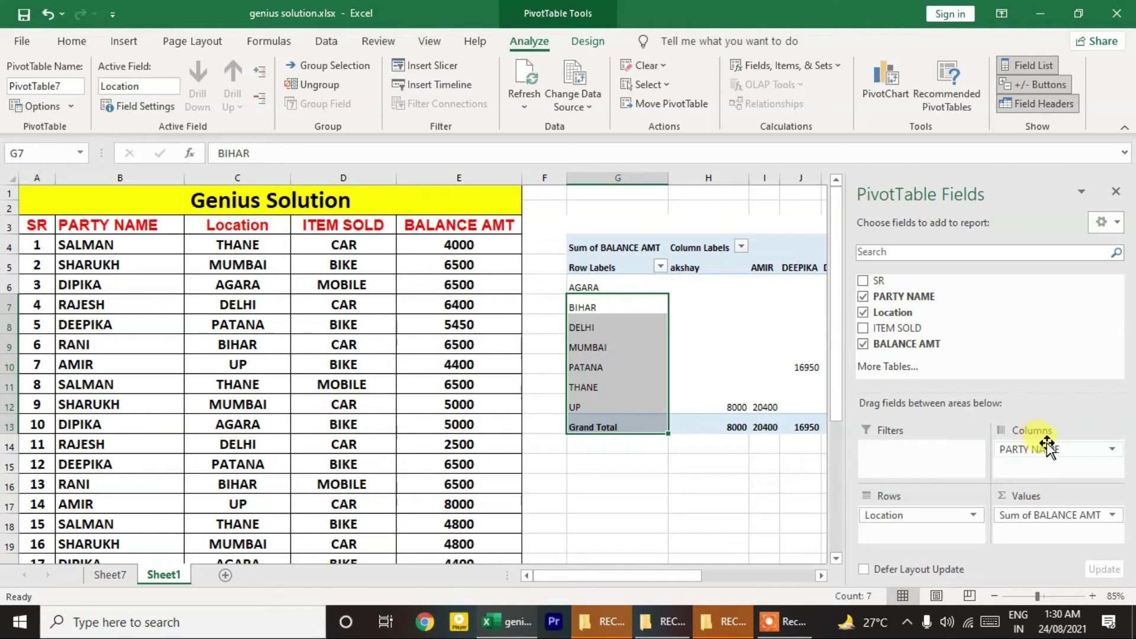
{"action": "left_click_drag", "start_coordinate": [1048, 450], "coordinate": [984, 312]}
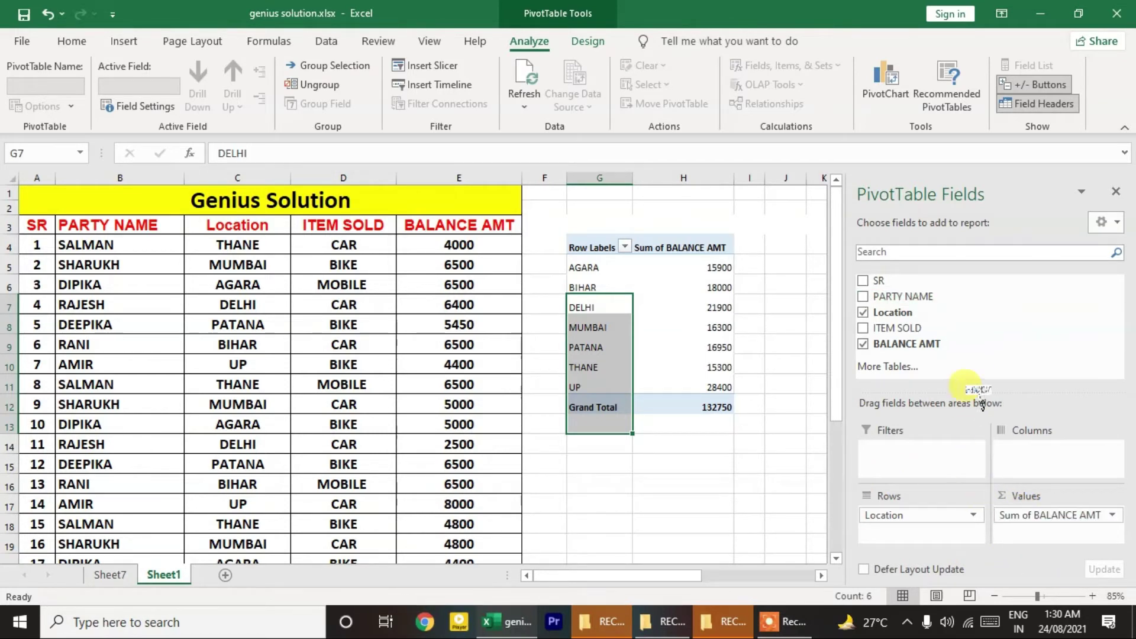
Put Location in Columns with a single Sum of BALANCE AMT row, grand total 132750
{"action": "left_click_drag", "start_coordinate": [1029, 518], "coordinate": [1004, 330]}
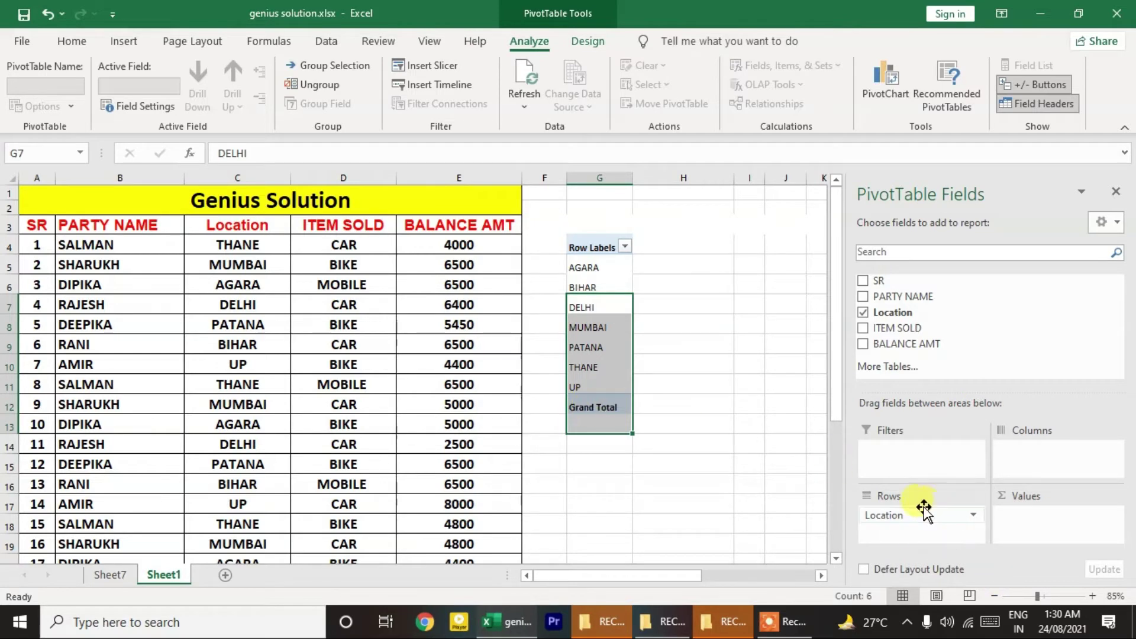
{"action": "left_click_drag", "start_coordinate": [925, 510], "coordinate": [1027, 455]}
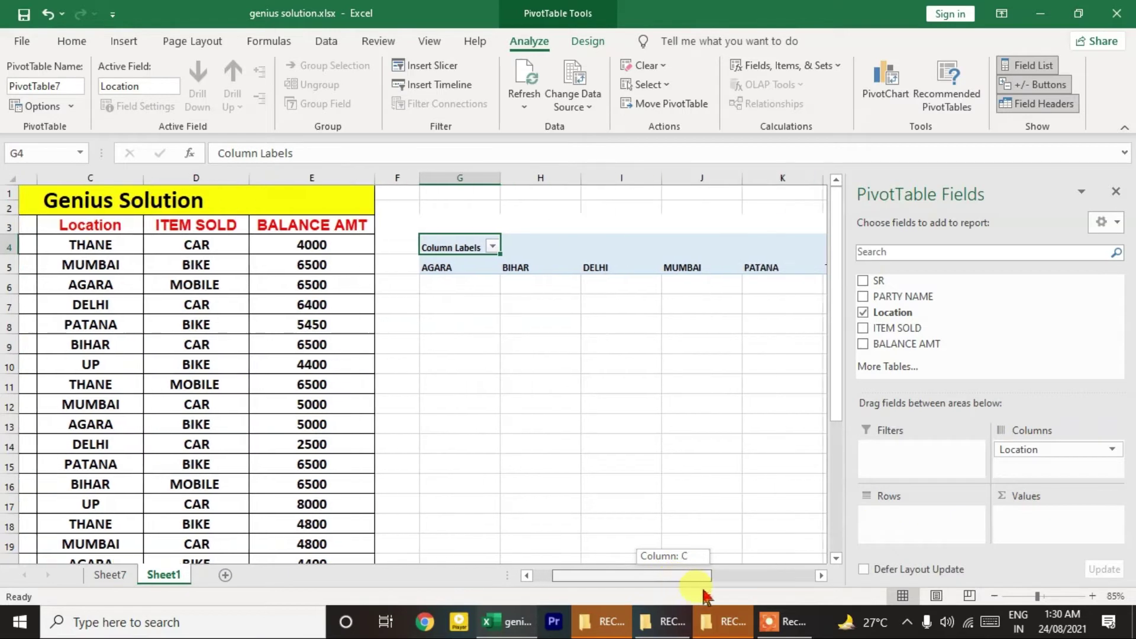
{"action": "left_click_drag", "start_coordinate": [676, 584], "coordinate": [701, 586]}
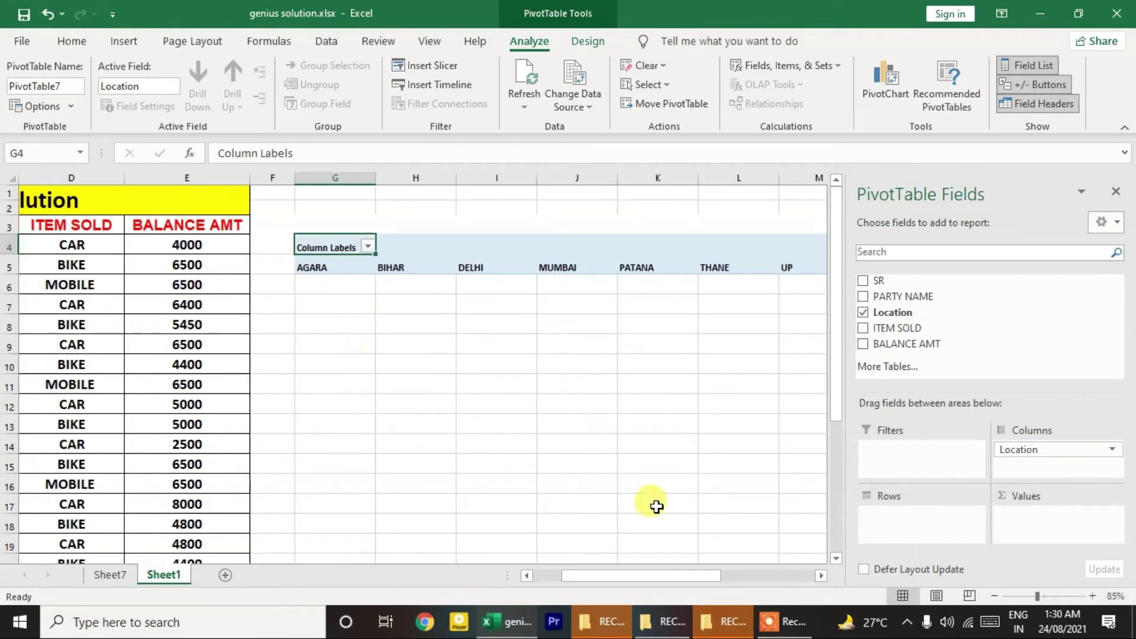
{"action": "mouse_move", "coordinate": [892, 344]}
{"action": "left_mouse_down"}
{"action": "mouse_move", "coordinate": [1010, 529]}
{"action": "mouse_move", "coordinate": [1034, 529]}
{"action": "left_mouse_up"}
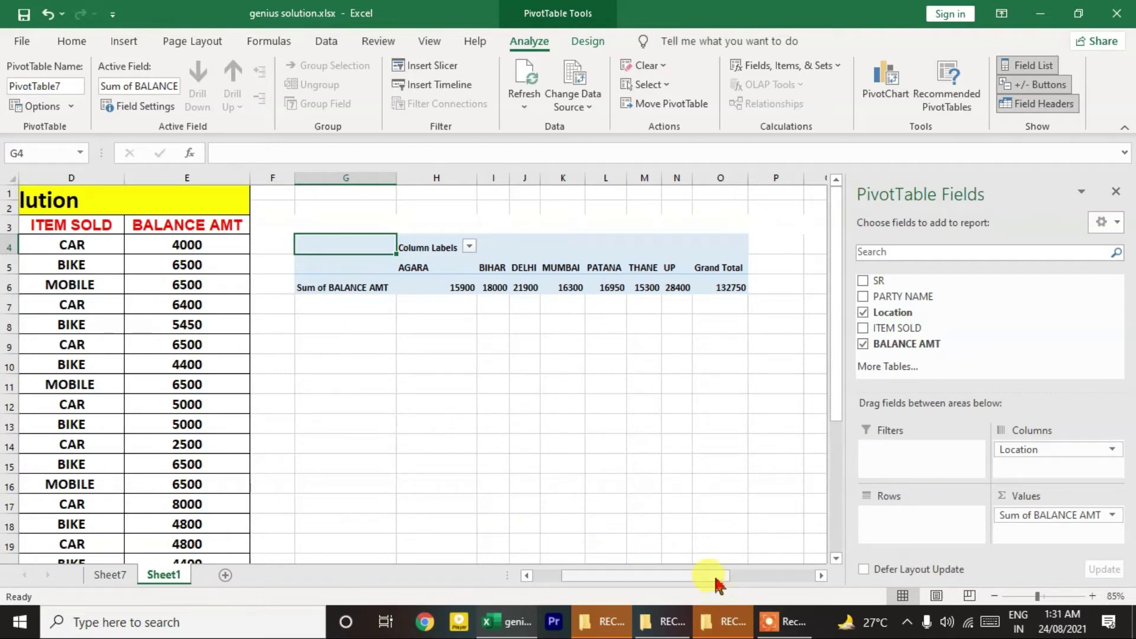
{"action": "left_click_drag", "start_coordinate": [713, 576], "coordinate": [533, 577]}
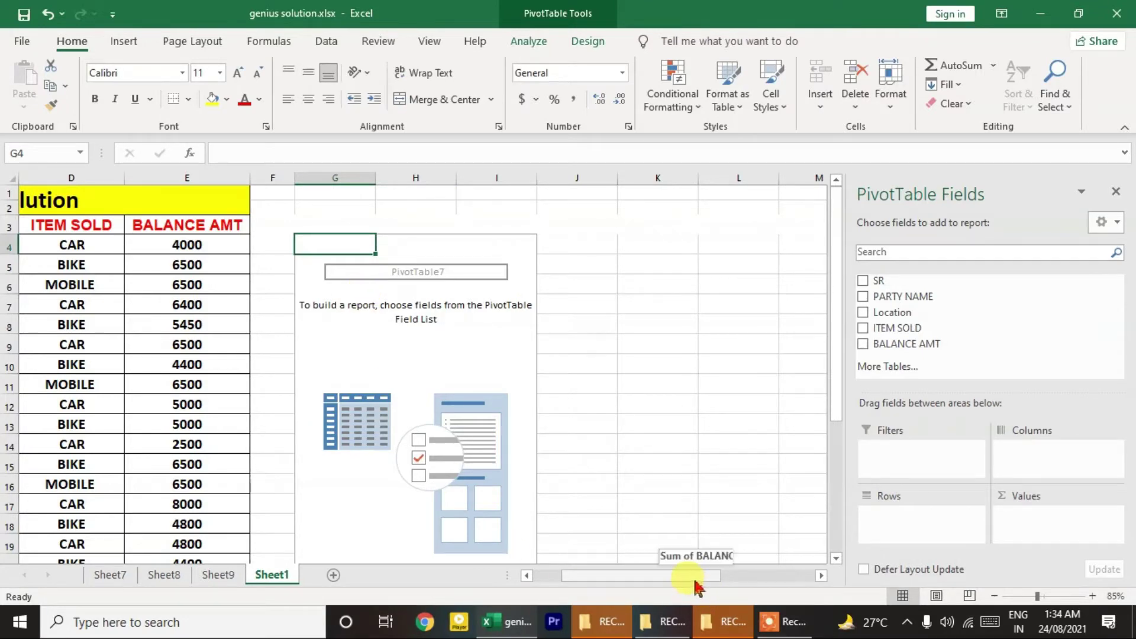
Empty the pivot and rebuild it with only PARTY NAME listed down the rows
{"action": "left_click_drag", "start_coordinate": [704, 576], "coordinate": [616, 577]}
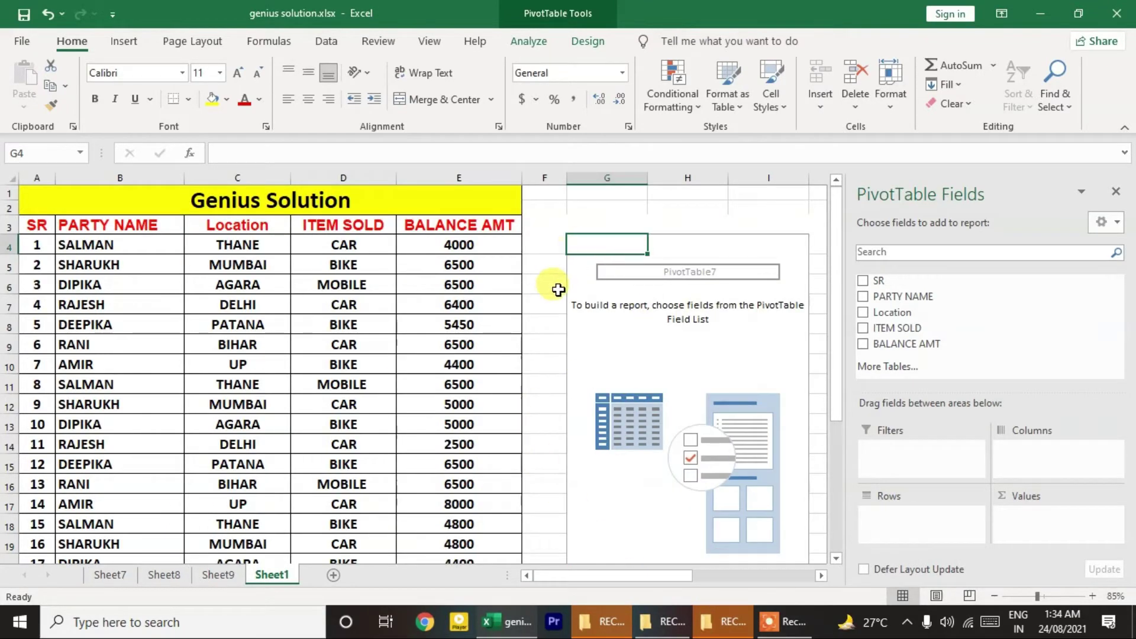
{"action": "mouse_move", "coordinate": [655, 577]}
{"action": "left_mouse_down"}
{"action": "mouse_move", "coordinate": [697, 583]}
{"action": "mouse_move", "coordinate": [681, 583]}
{"action": "left_mouse_up"}
{"action": "left_click_drag", "start_coordinate": [874, 296], "coordinate": [899, 521]}
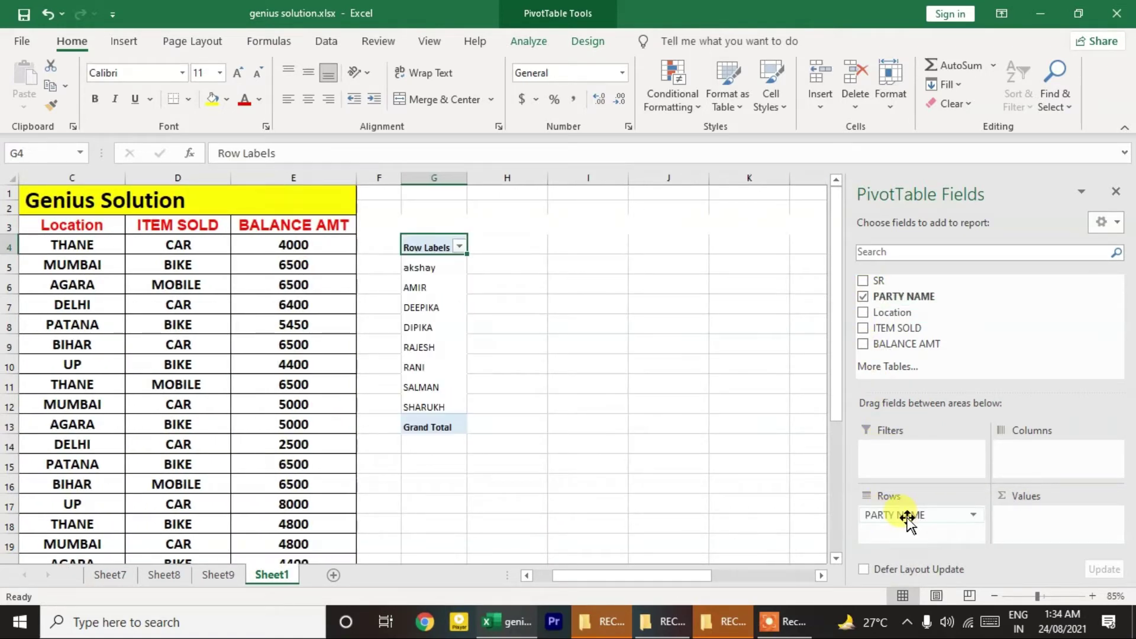
Sum BALANCE AMT per party, then drill into the first party's 8000 balance on Sheet10
{"action": "left_click_drag", "start_coordinate": [910, 343], "coordinate": [1009, 520]}
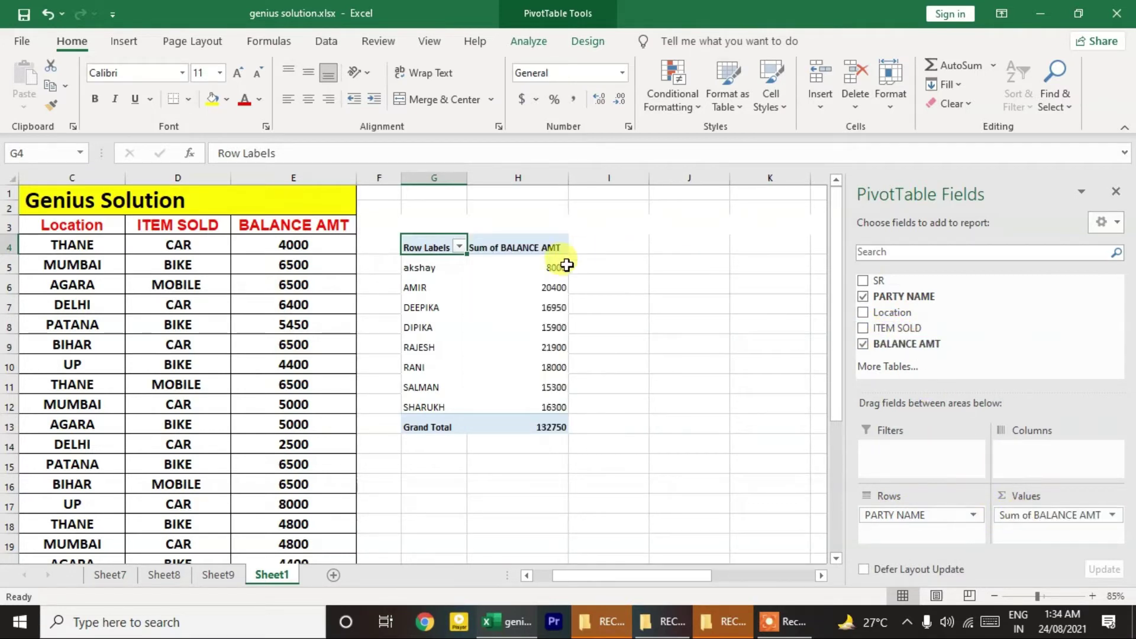
{"action": "mouse_move", "coordinate": [532, 268]}
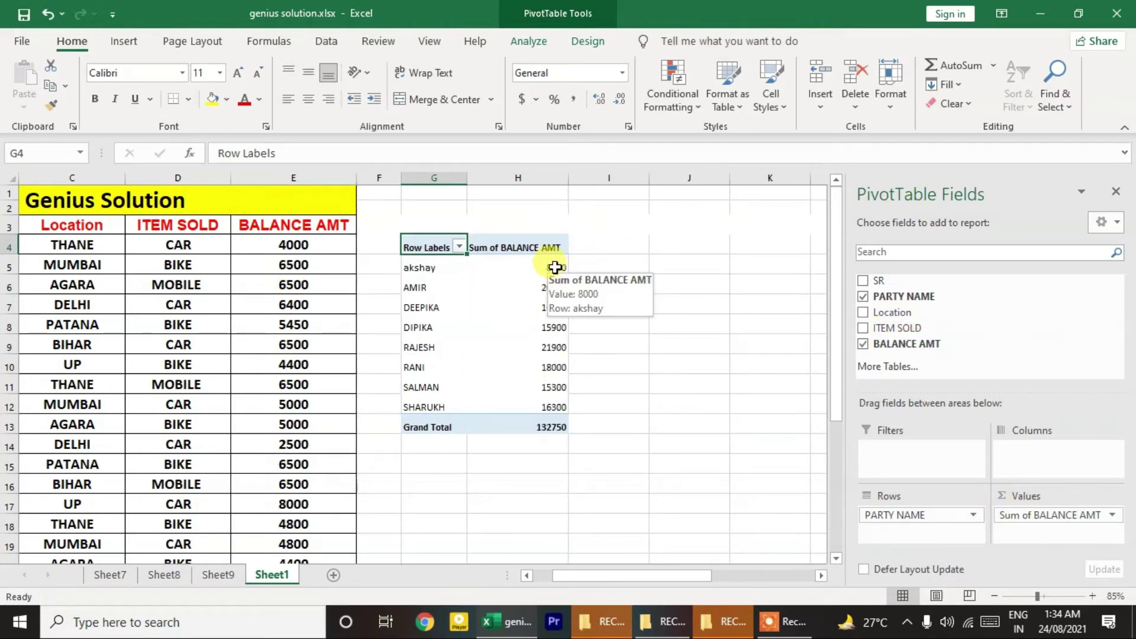
{"action": "double_click", "coordinate": [555, 268]}
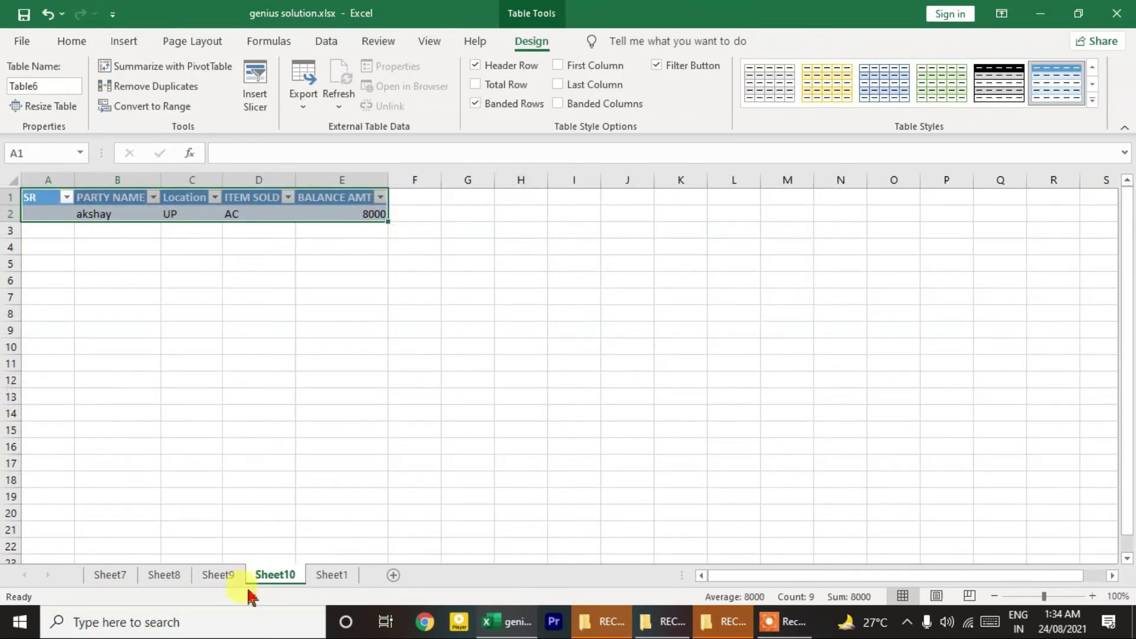
Deselect the Sheet10 detail table and go back to the pivot on Sheet1
{"action": "left_click", "coordinate": [432, 214]}
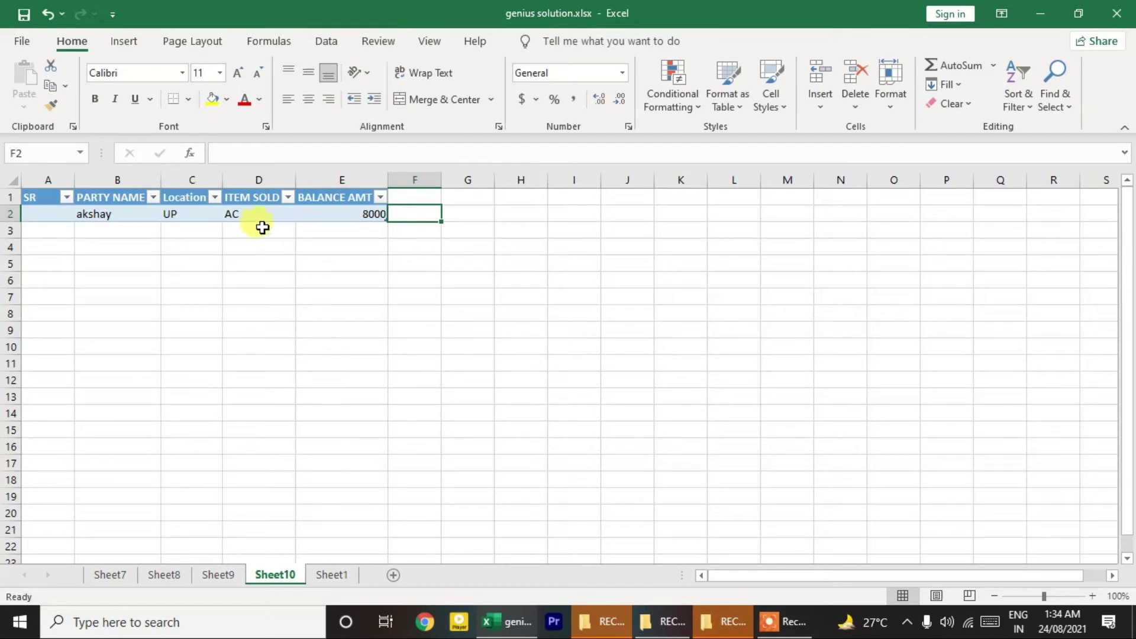
{"action": "left_click", "coordinate": [332, 575]}
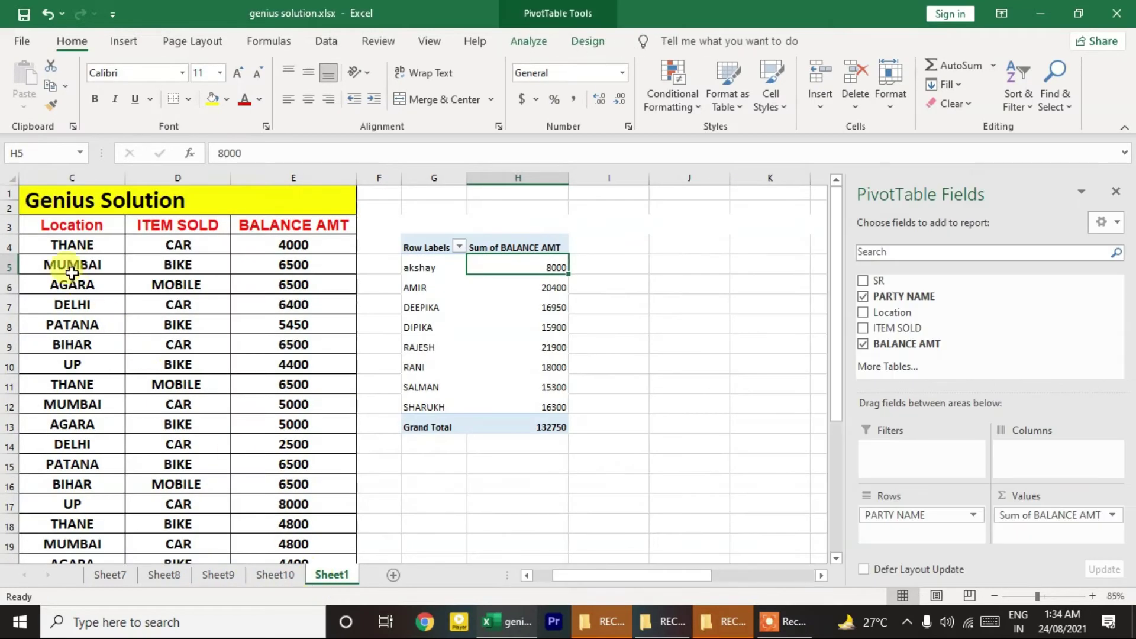
Split party totals into Location columns, then drill into the 16300 total's three MUMBAI records
{"action": "left_click_drag", "start_coordinate": [615, 580], "coordinate": [520, 583]}
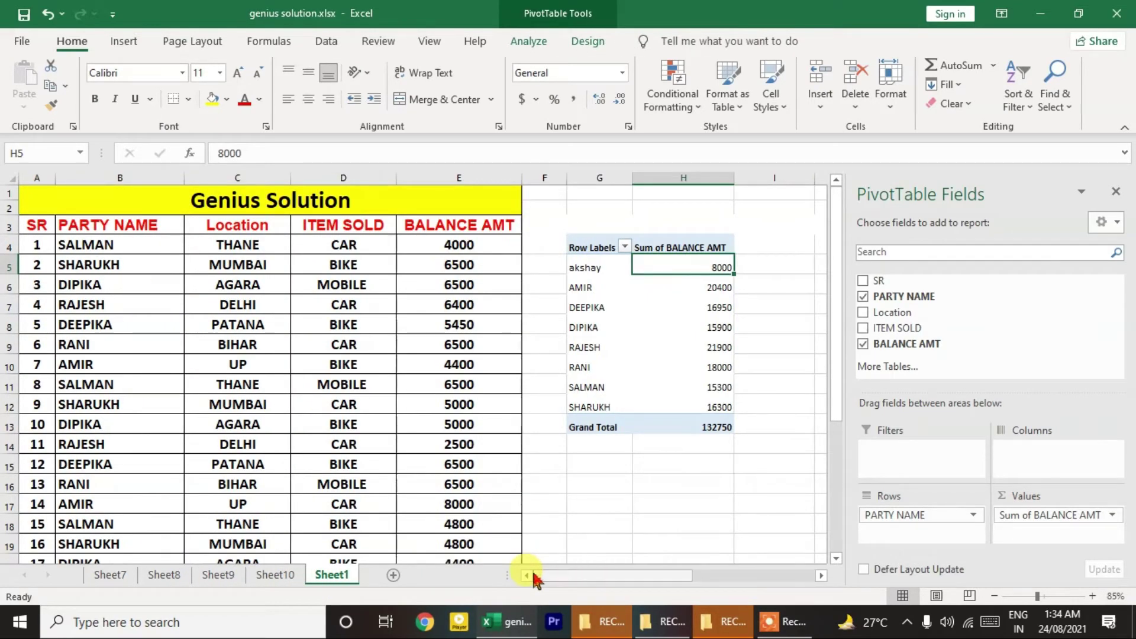
{"action": "left_click", "coordinate": [707, 384]}
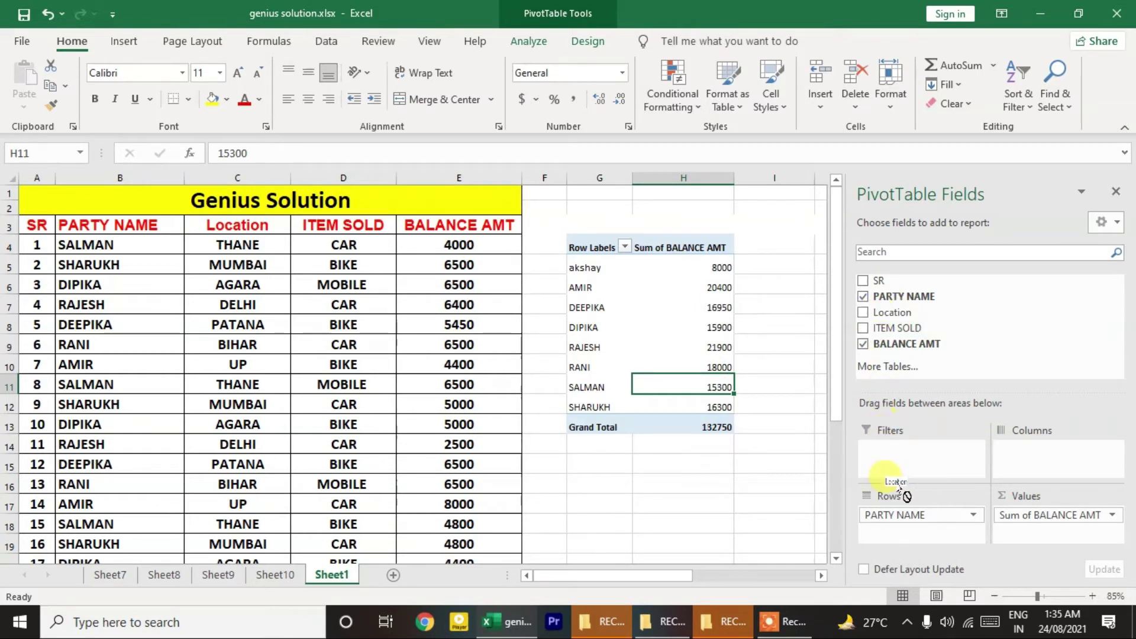
{"action": "mouse_move", "coordinate": [898, 311]}
{"action": "left_mouse_down"}
{"action": "mouse_move", "coordinate": [902, 532]}
{"action": "mouse_move", "coordinate": [1026, 473]}
{"action": "mouse_move", "coordinate": [1030, 450]}
{"action": "left_mouse_up"}
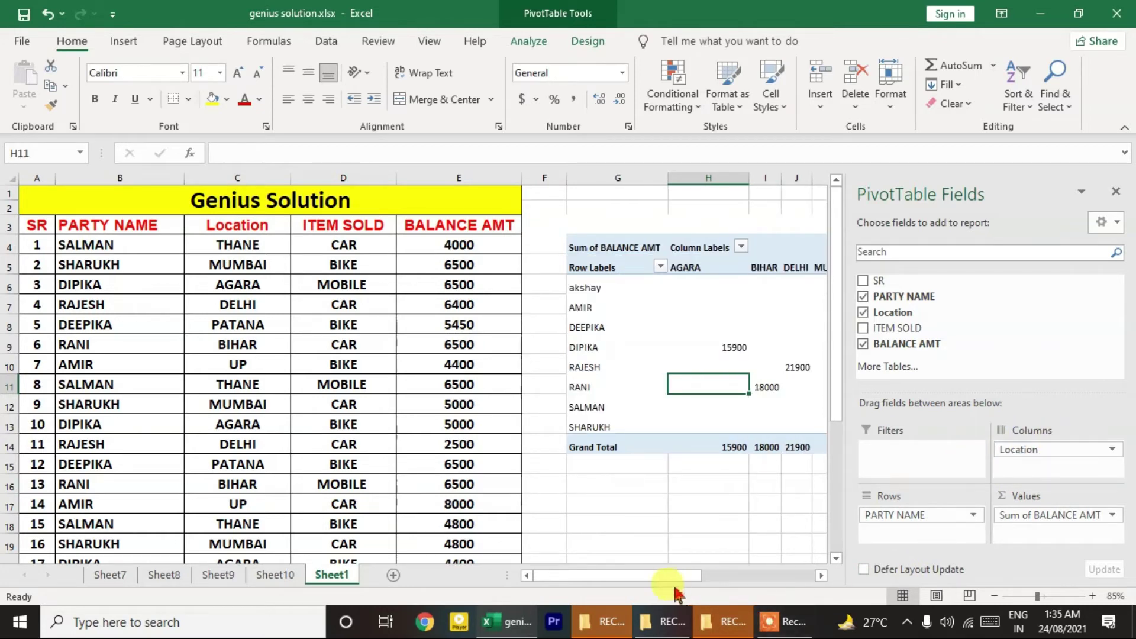
{"action": "left_click_drag", "start_coordinate": [654, 577], "coordinate": [734, 583]}
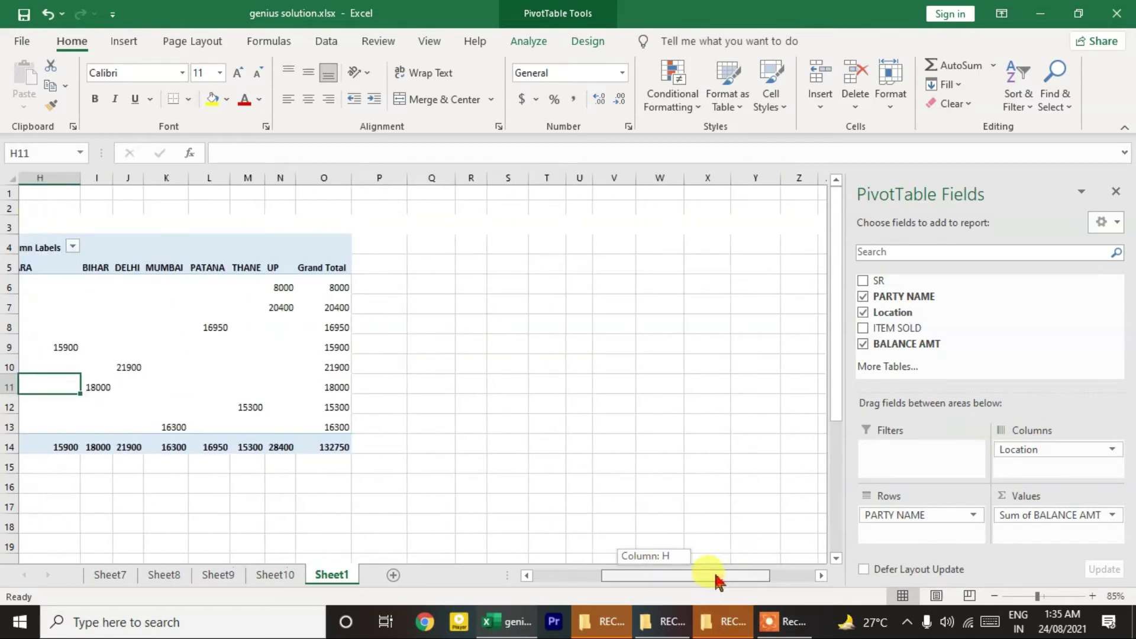
{"action": "double_click", "coordinate": [358, 427]}
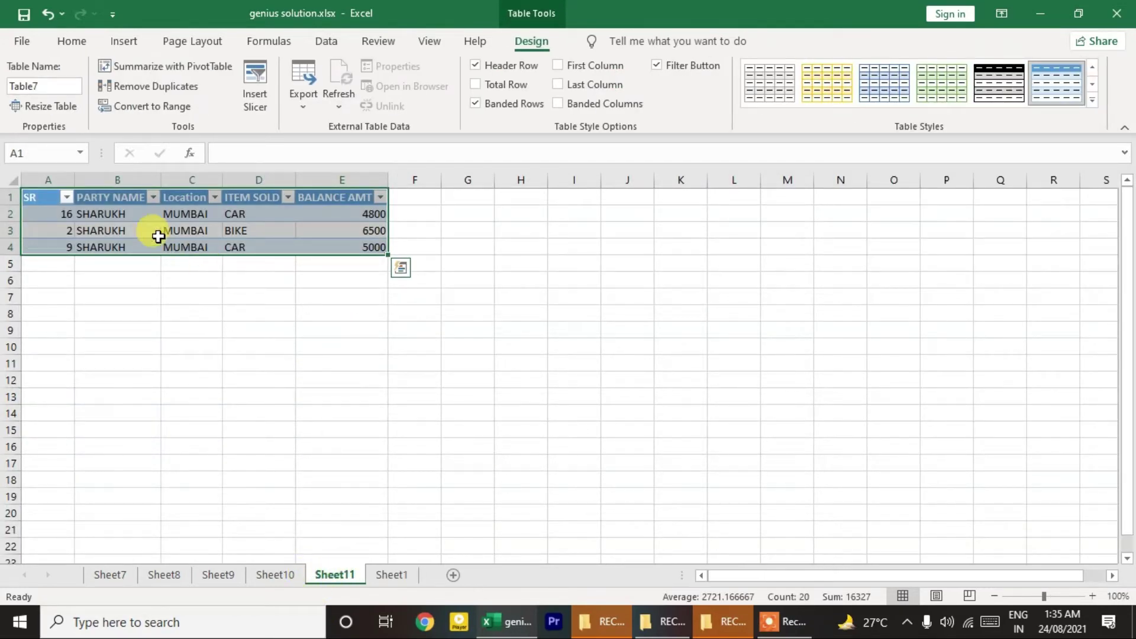
Review the three MUMBAI drill-down records on Sheet11, with balances 4800, 6500 and 5000
{"action": "mouse_move", "coordinate": [89, 214]}
{"action": "left_mouse_down"}
{"action": "mouse_move", "coordinate": [97, 250]}
{"action": "mouse_move", "coordinate": [131, 243]}
{"action": "left_mouse_up"}
{"action": "left_click", "coordinate": [115, 320]}
{"action": "left_click_drag", "start_coordinate": [271, 215], "coordinate": [270, 246]}
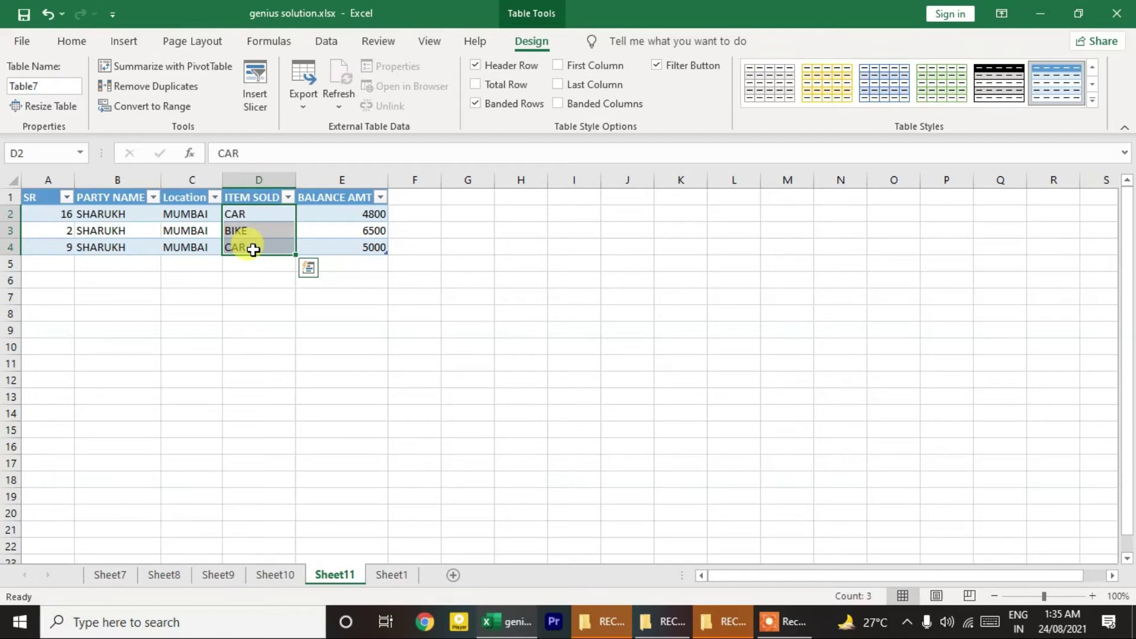
{"action": "left_click", "coordinate": [255, 260]}
{"action": "left_click_drag", "start_coordinate": [310, 214], "coordinate": [314, 248]}
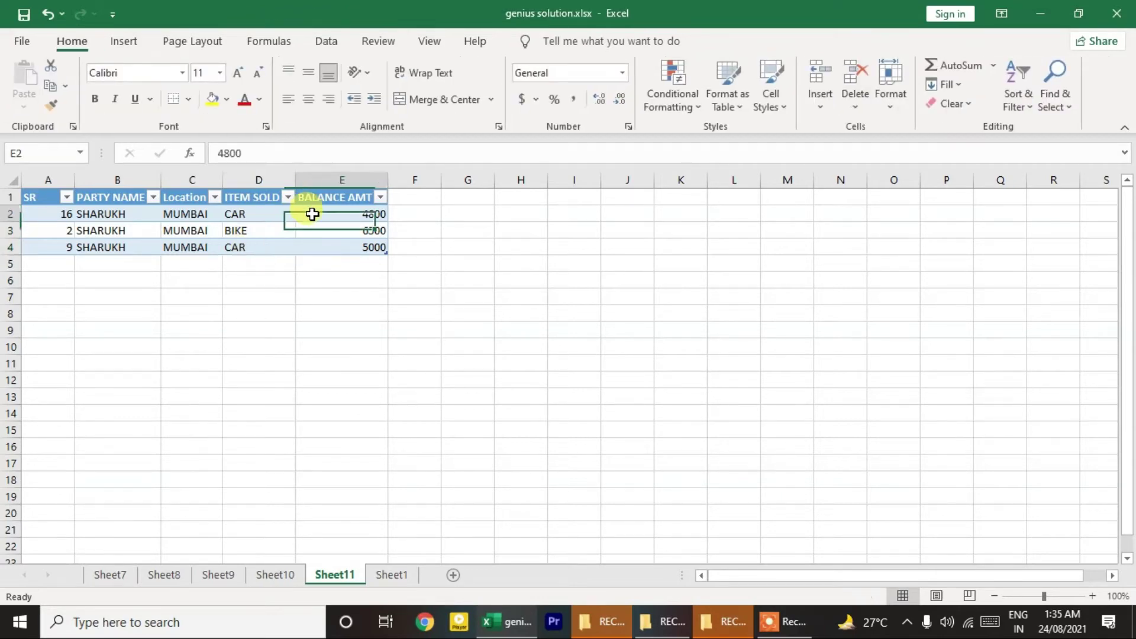
{"action": "left_click", "coordinate": [308, 326]}
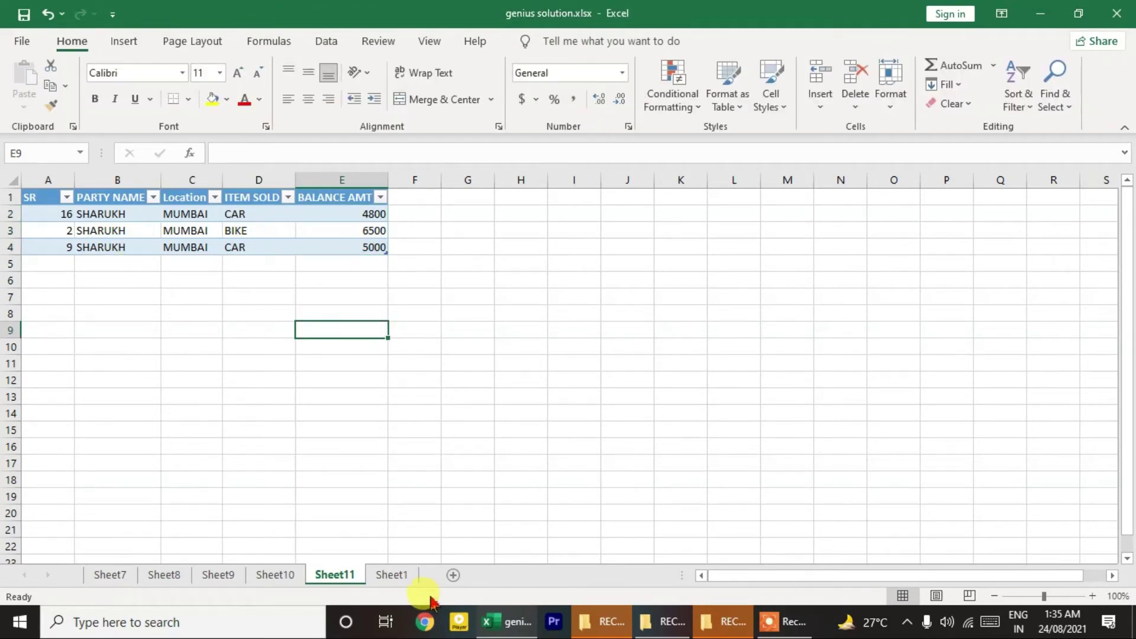
{"action": "right_click", "coordinate": [332, 574]}
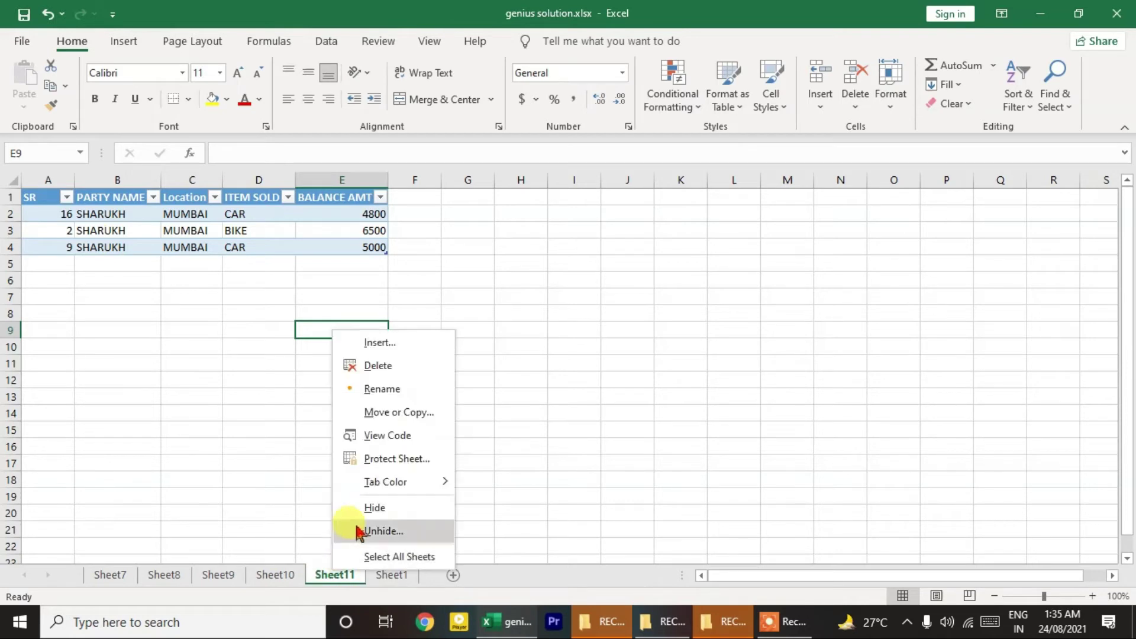
Rename the new detail sheet with the party's name
{"action": "left_click", "coordinate": [386, 391]}
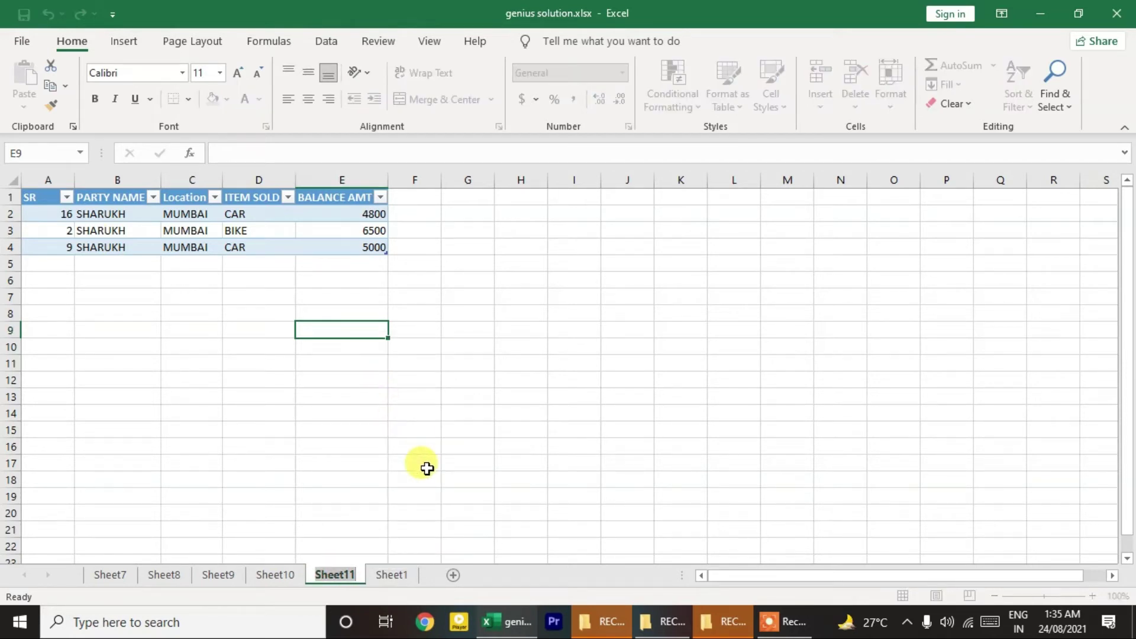
{"action": "type", "text": "sharukh"}
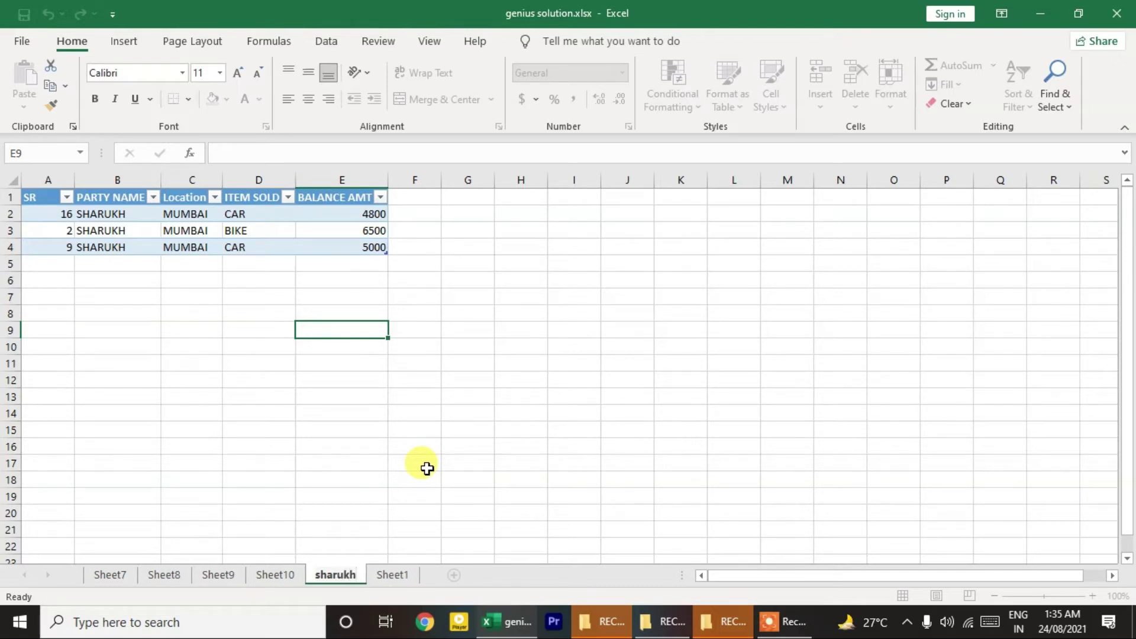
{"action": "key", "text": "Return"}
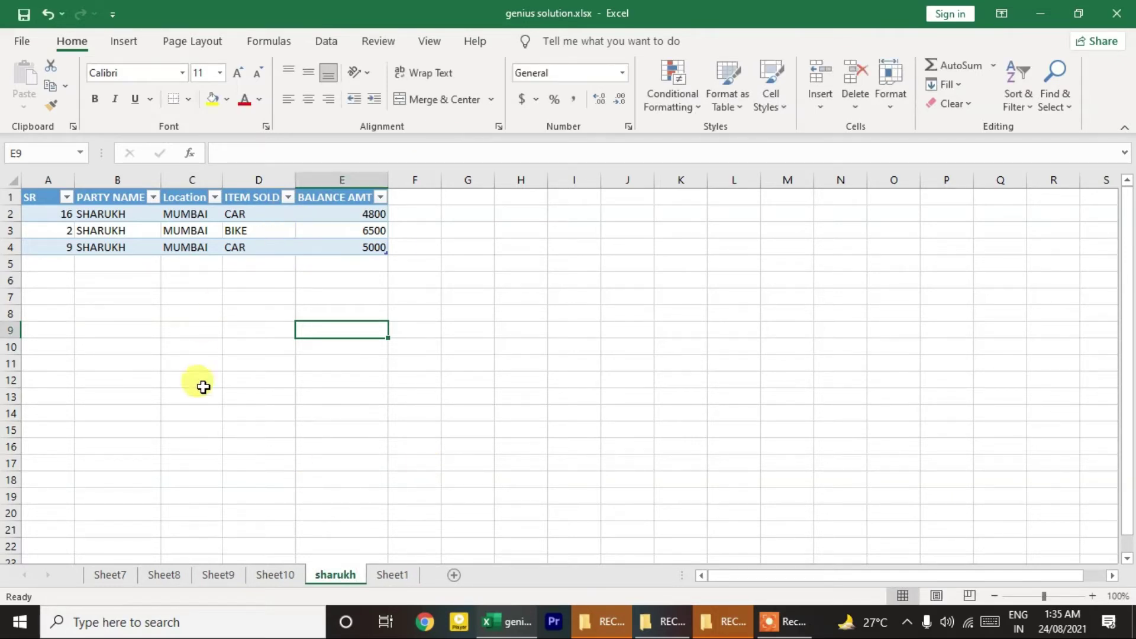
Look over the detail rows A4:H14, then return to the Sheet1 pivot
{"action": "left_click_drag", "start_coordinate": [51, 179], "coordinate": [446, 305]}
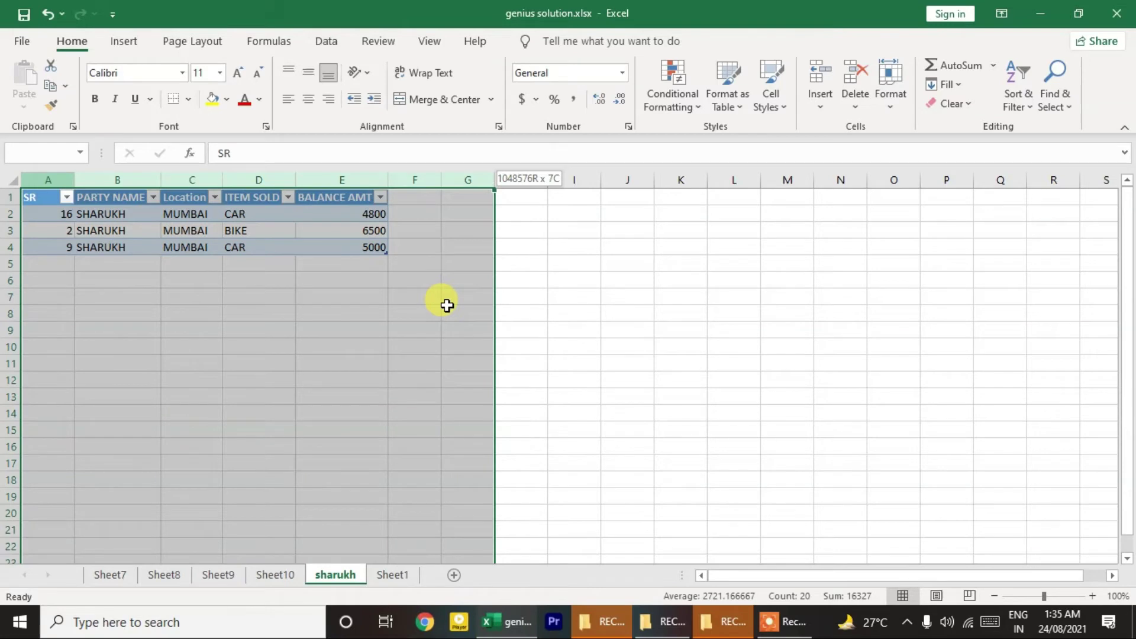
{"action": "left_click", "coordinate": [273, 263]}
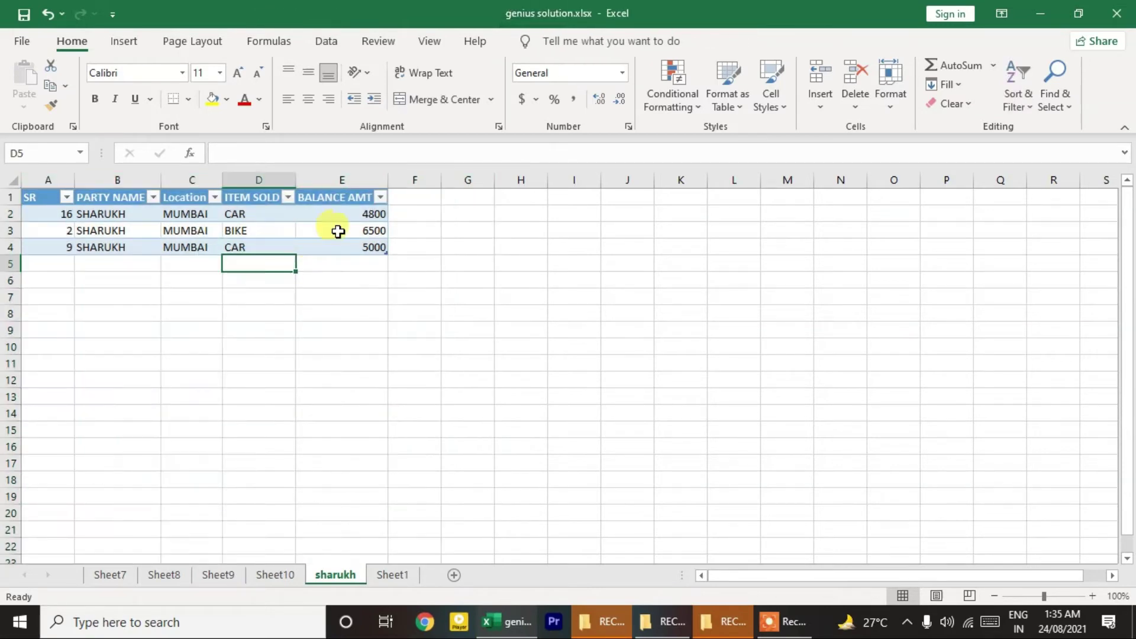
{"action": "left_click_drag", "start_coordinate": [41, 248], "coordinate": [506, 414]}
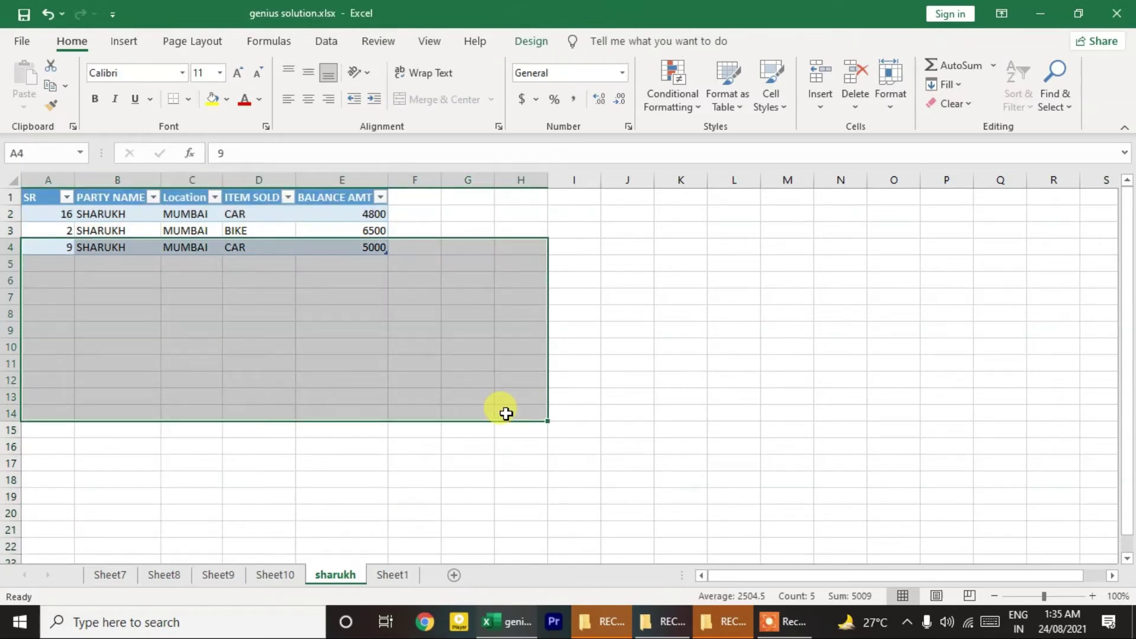
{"action": "left_click", "coordinate": [506, 414]}
{"action": "left_click", "coordinate": [393, 574]}
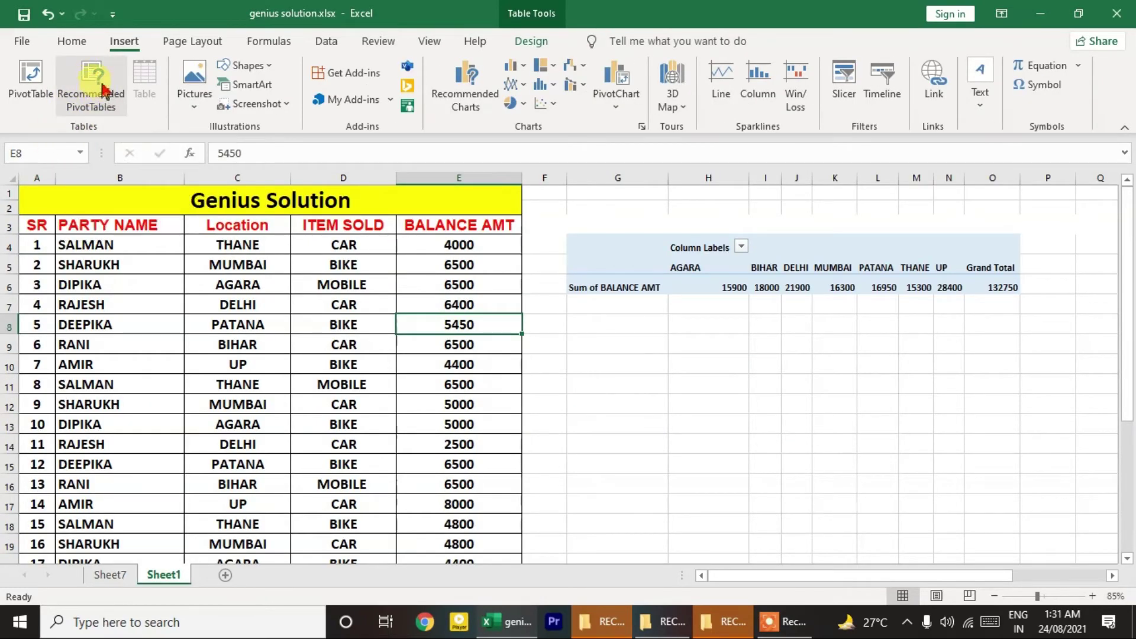
Insert the recommended 'Sum of BALANCE AMT by Location' PivotTable on new Sheet8
{"action": "left_click", "coordinate": [93, 104]}
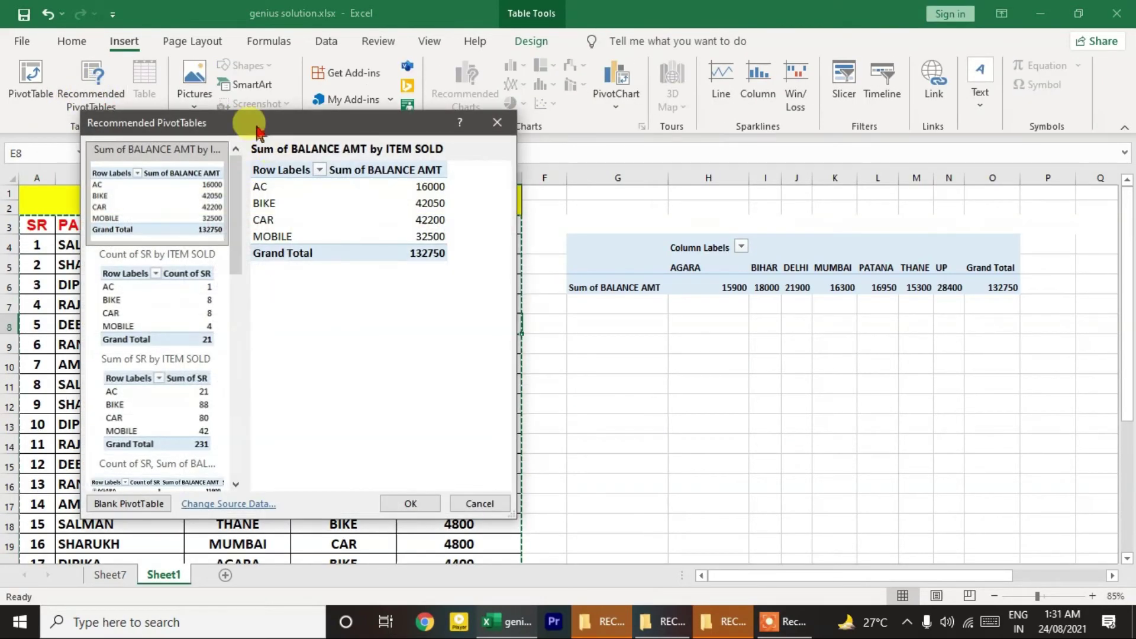
{"action": "left_click_drag", "start_coordinate": [258, 123], "coordinate": [579, 107]}
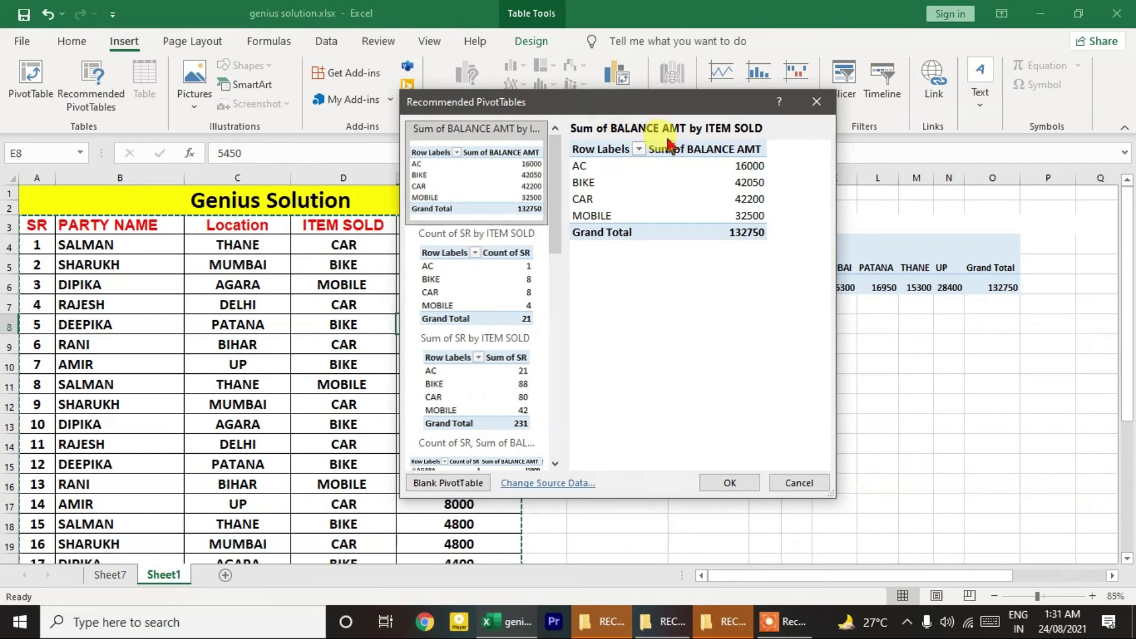
{"action": "scroll", "coordinate": [506, 264], "scroll_direction": "down", "scroll_amount": 5}
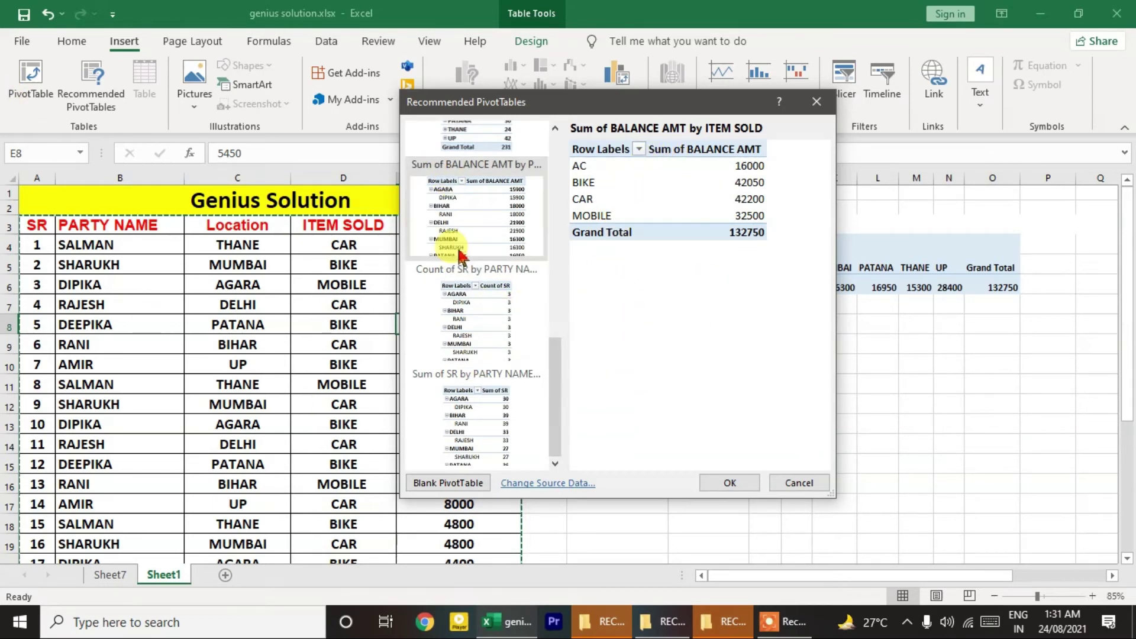
{"action": "scroll", "coordinate": [521, 311], "scroll_direction": "up", "scroll_amount": 5}
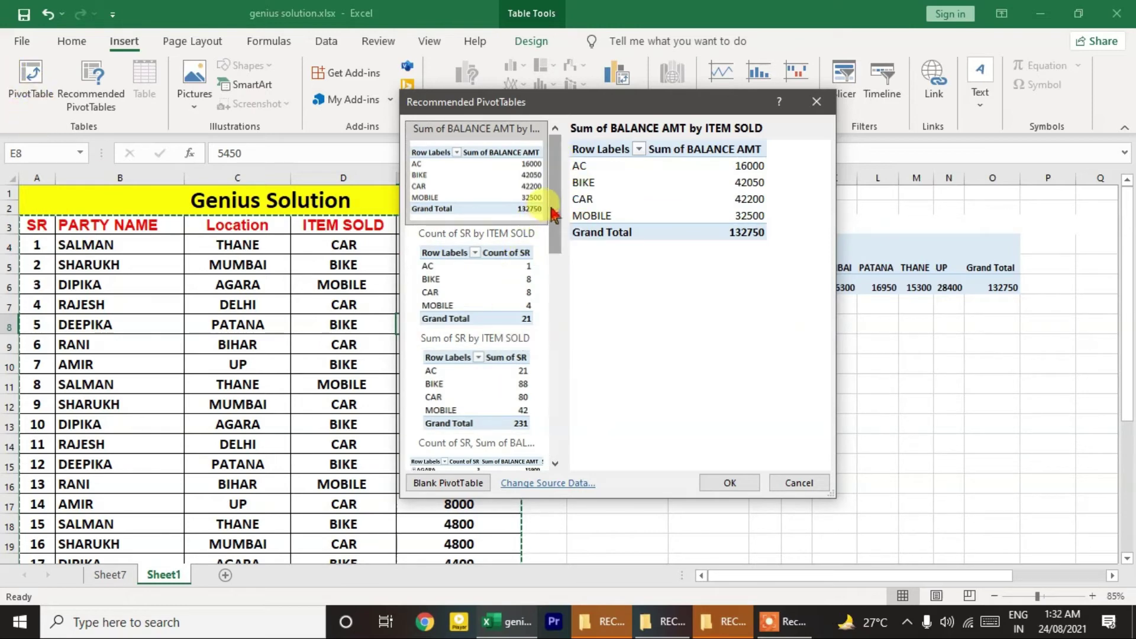
{"action": "left_click_drag", "start_coordinate": [555, 148], "coordinate": [565, 309]}
{"action": "left_click", "coordinate": [479, 326]}
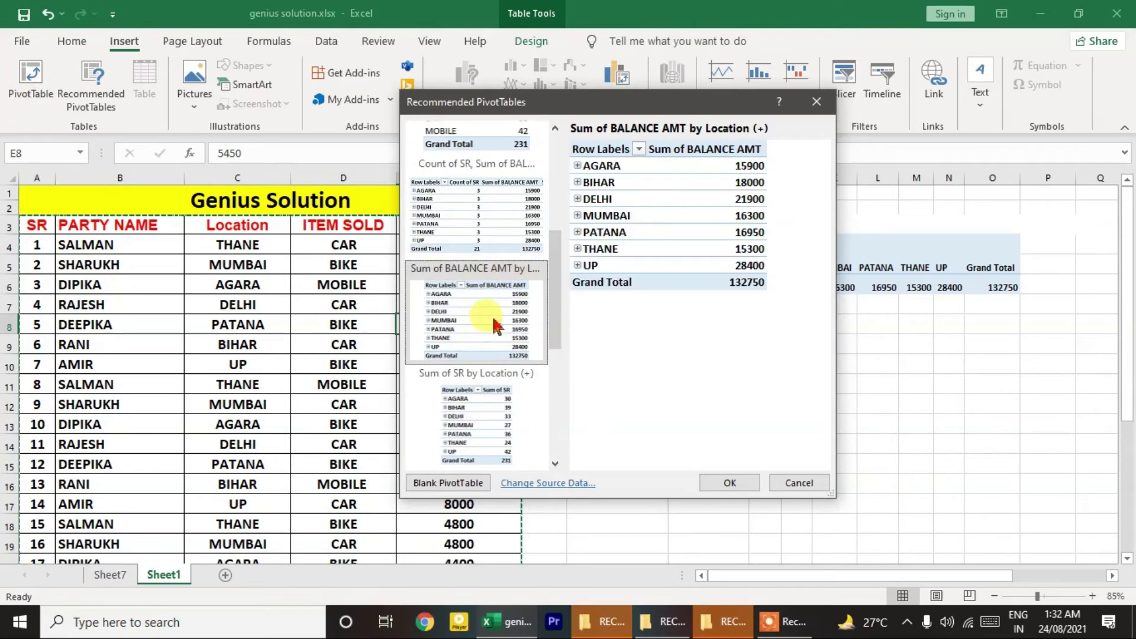
{"action": "left_click", "coordinate": [734, 484]}
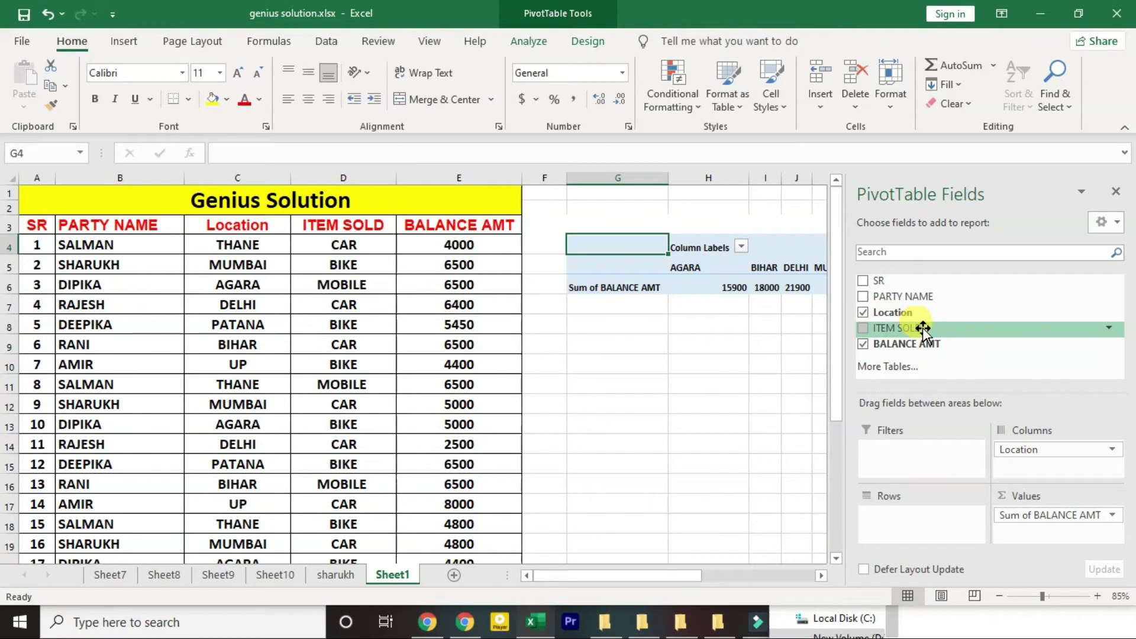
On Sheet1, remove the ITEM SOLD filter, the Location column field and the BALANCE AMT sum from the pivot
{"action": "mouse_move", "coordinate": [897, 328]}
{"action": "left_mouse_down"}
{"action": "mouse_move", "coordinate": [886, 301]}
{"action": "mouse_move", "coordinate": [910, 459]}
{"action": "left_mouse_up"}
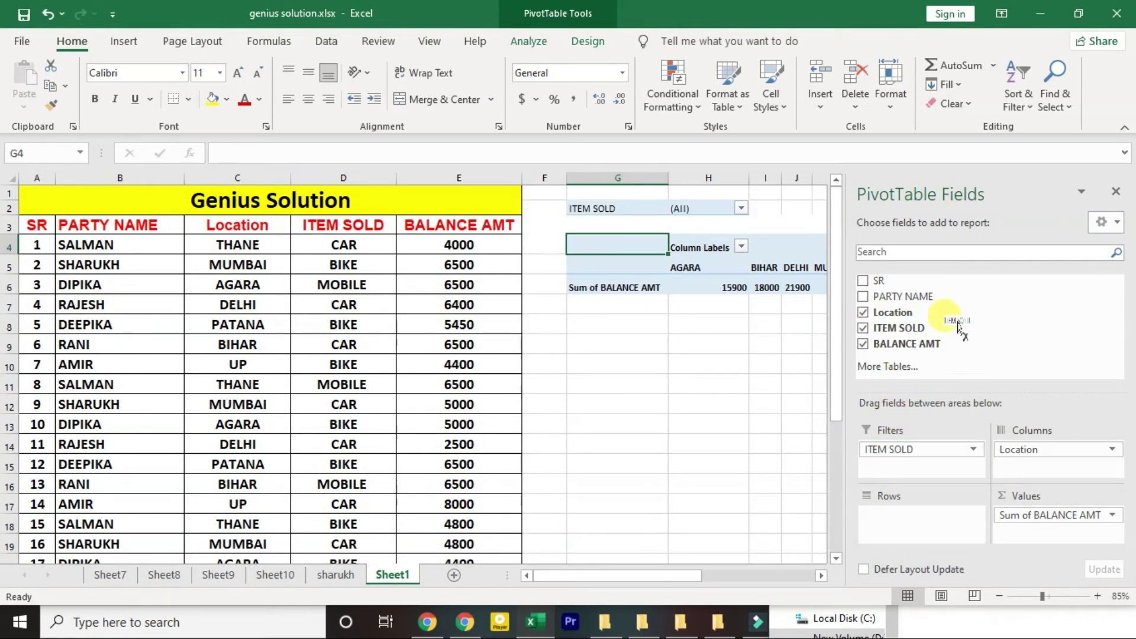
{"action": "left_click_drag", "start_coordinate": [908, 451], "coordinate": [969, 321]}
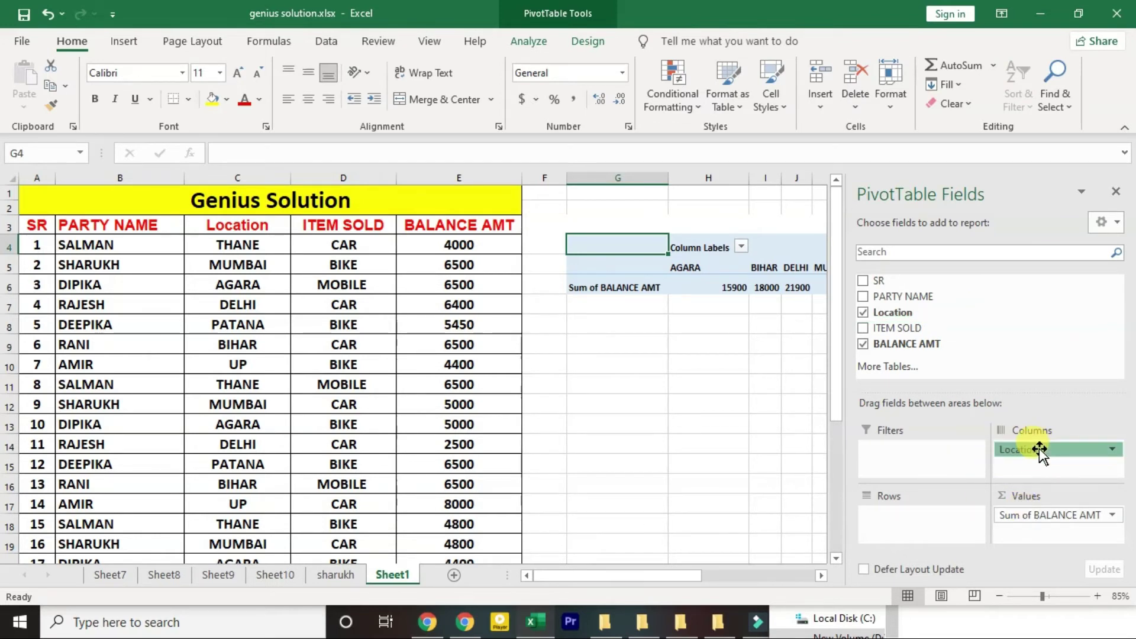
{"action": "left_click_drag", "start_coordinate": [1039, 449], "coordinate": [1011, 303]}
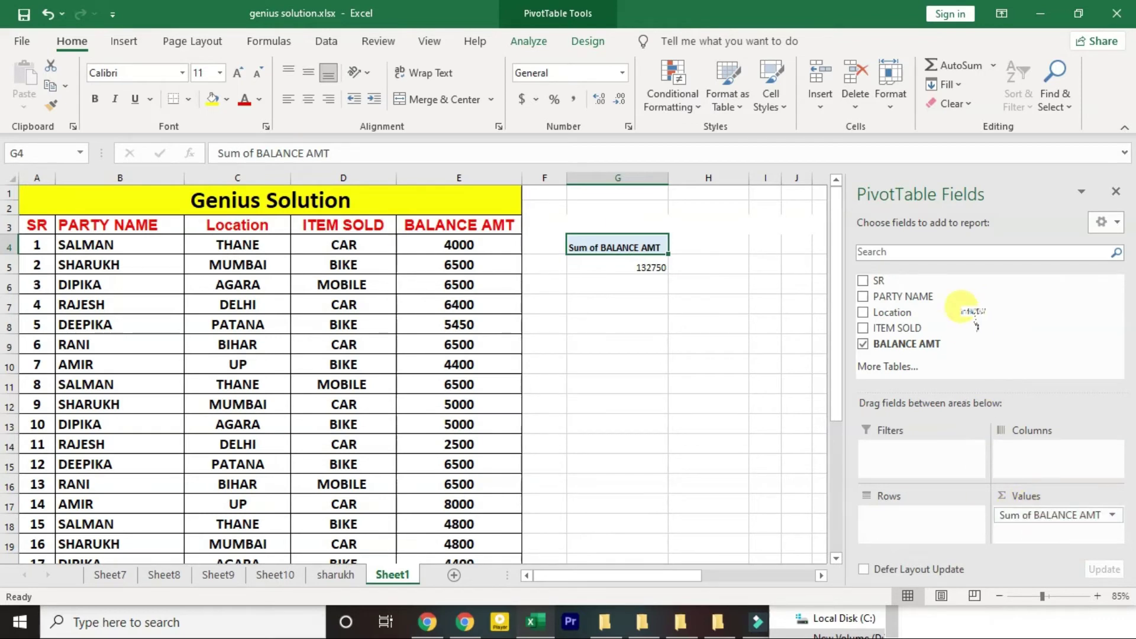
{"action": "left_click_drag", "start_coordinate": [1039, 510], "coordinate": [1010, 300]}
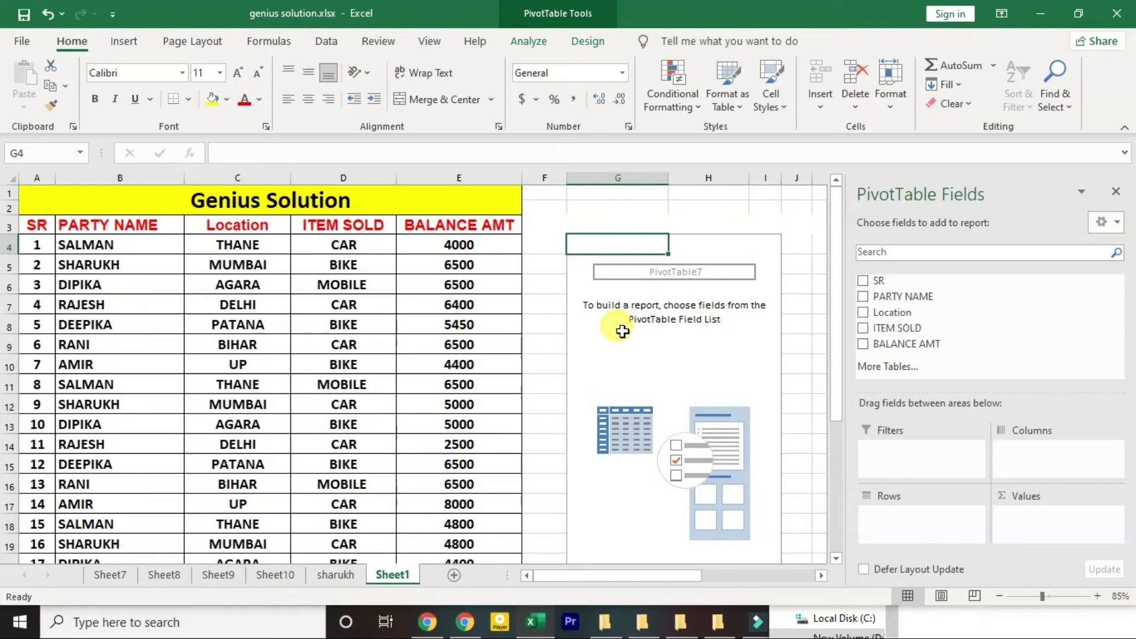
Sum BALANCE AMT in Values and place PARTY NAME in Rows, moving it there from Columns
{"action": "left_click_drag", "start_coordinate": [905, 344], "coordinate": [1030, 520]}
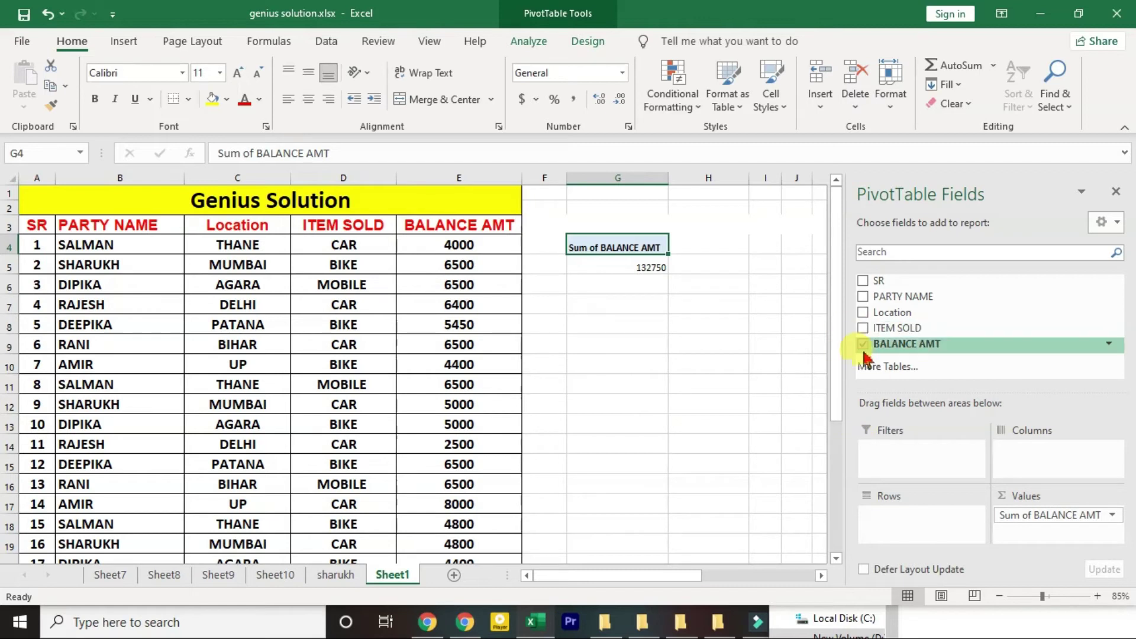
{"action": "mouse_move", "coordinate": [888, 297]}
{"action": "left_mouse_down"}
{"action": "mouse_move", "coordinate": [914, 441]}
{"action": "mouse_move", "coordinate": [906, 517]}
{"action": "left_mouse_up"}
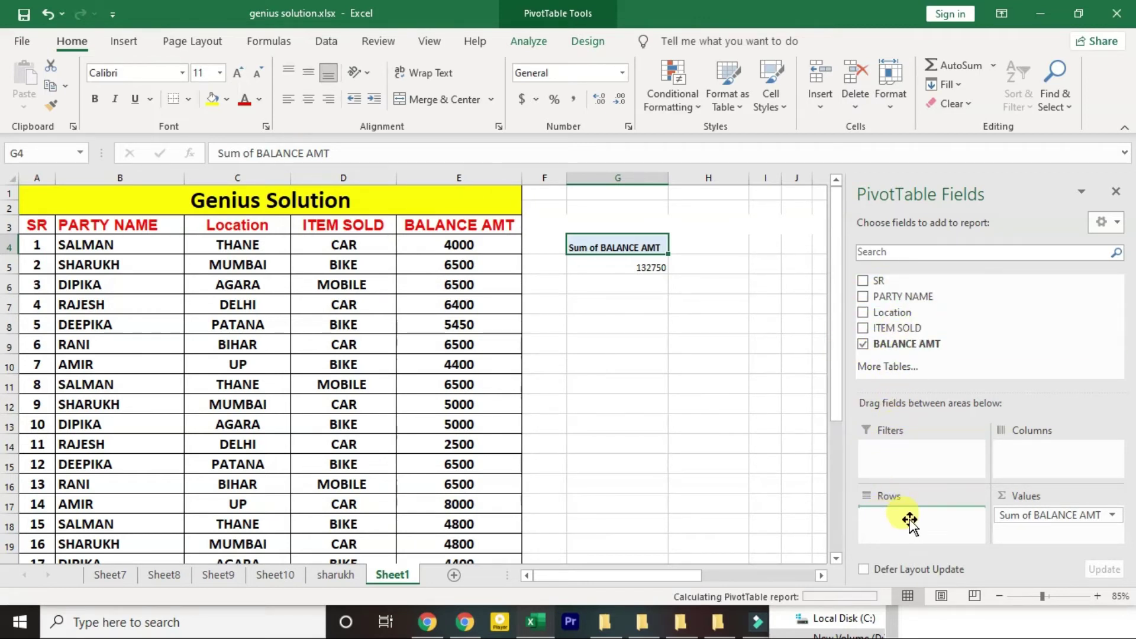
{"action": "left_click_drag", "start_coordinate": [902, 517], "coordinate": [1043, 453]}
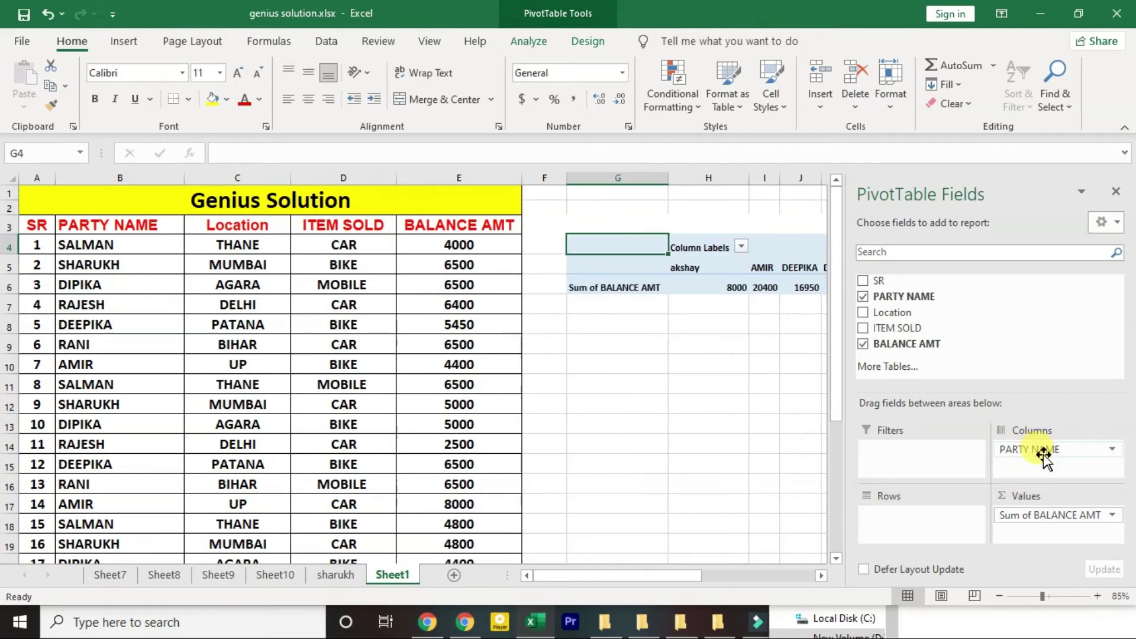
{"action": "mouse_move", "coordinate": [971, 503]}
{"action": "left_mouse_down"}
{"action": "mouse_move", "coordinate": [895, 533]}
{"action": "mouse_move", "coordinate": [893, 523]}
{"action": "left_mouse_up"}
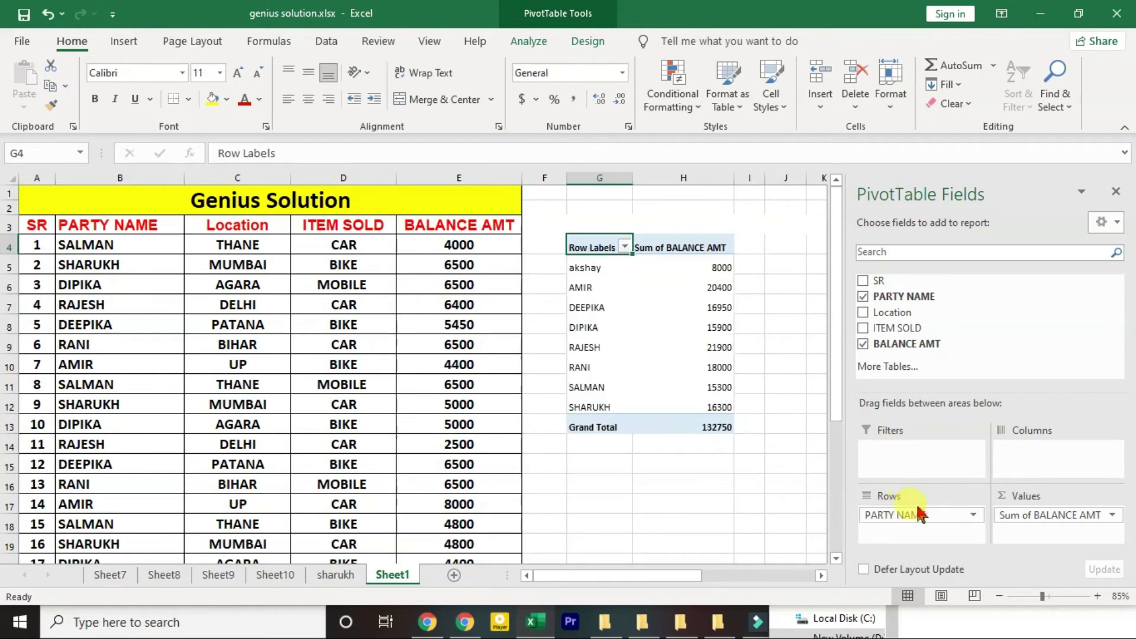
Change the BALANCE AMT value field summary to Average
{"action": "left_click", "coordinate": [1046, 515]}
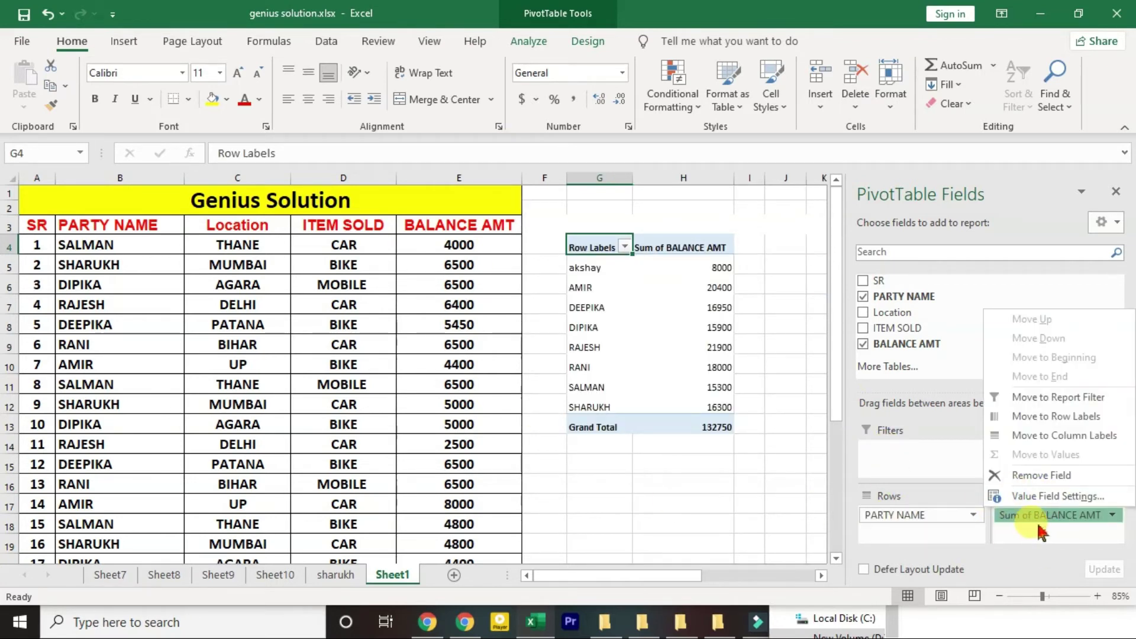
{"action": "left_click", "coordinate": [1066, 498]}
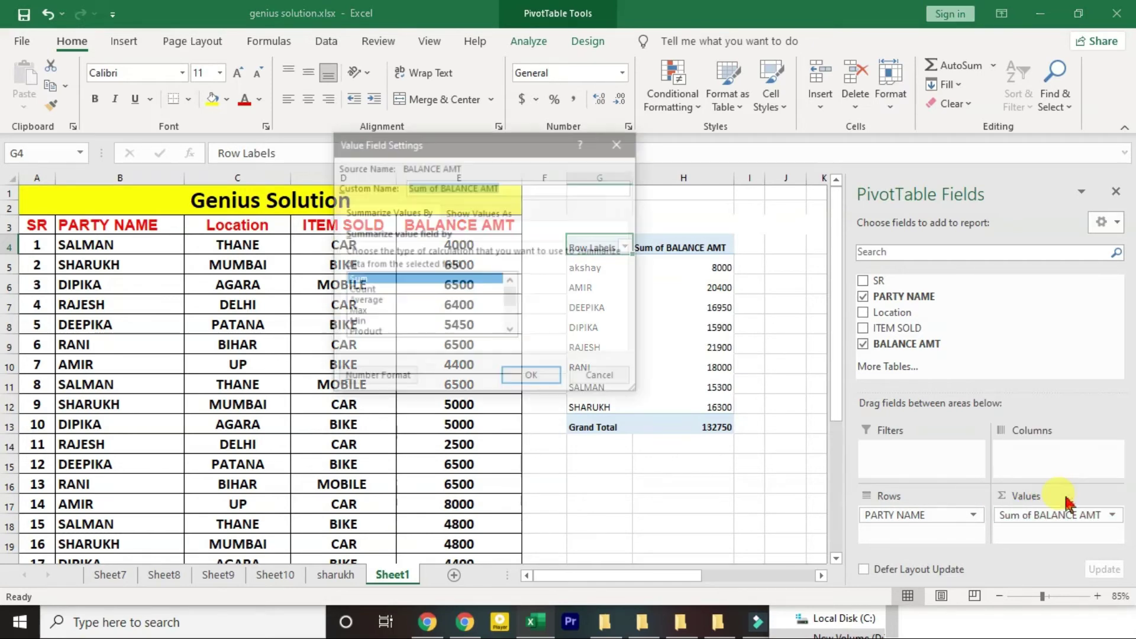
{"action": "left_click", "coordinate": [358, 300]}
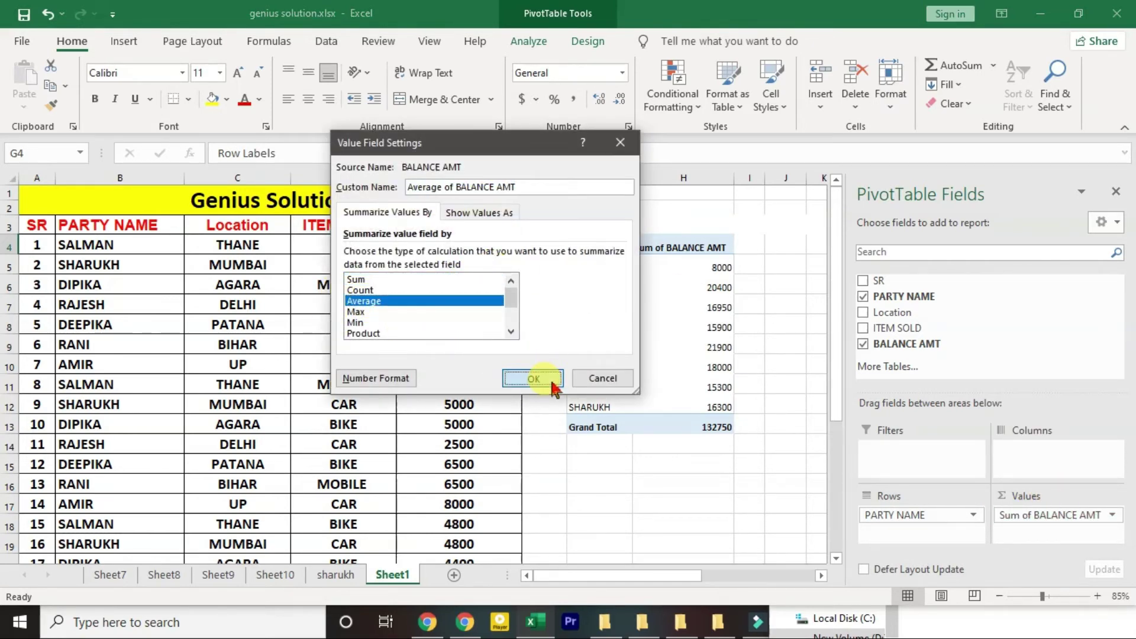
{"action": "left_click", "coordinate": [536, 379]}
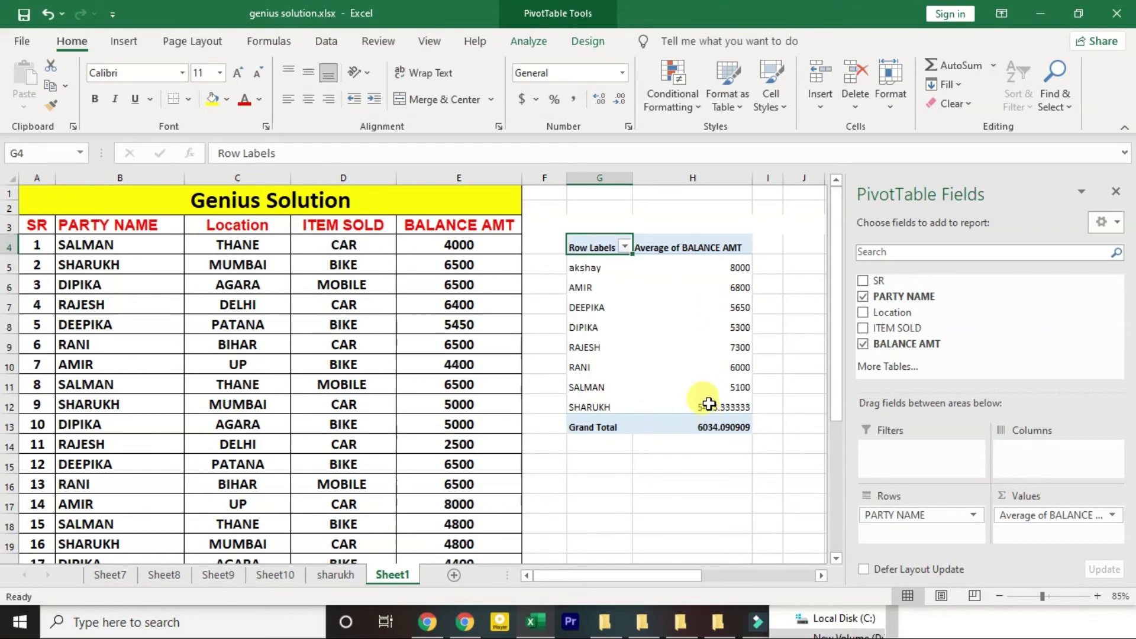
Switch the summary to Count and check the party counts
{"action": "left_click", "coordinate": [1098, 515]}
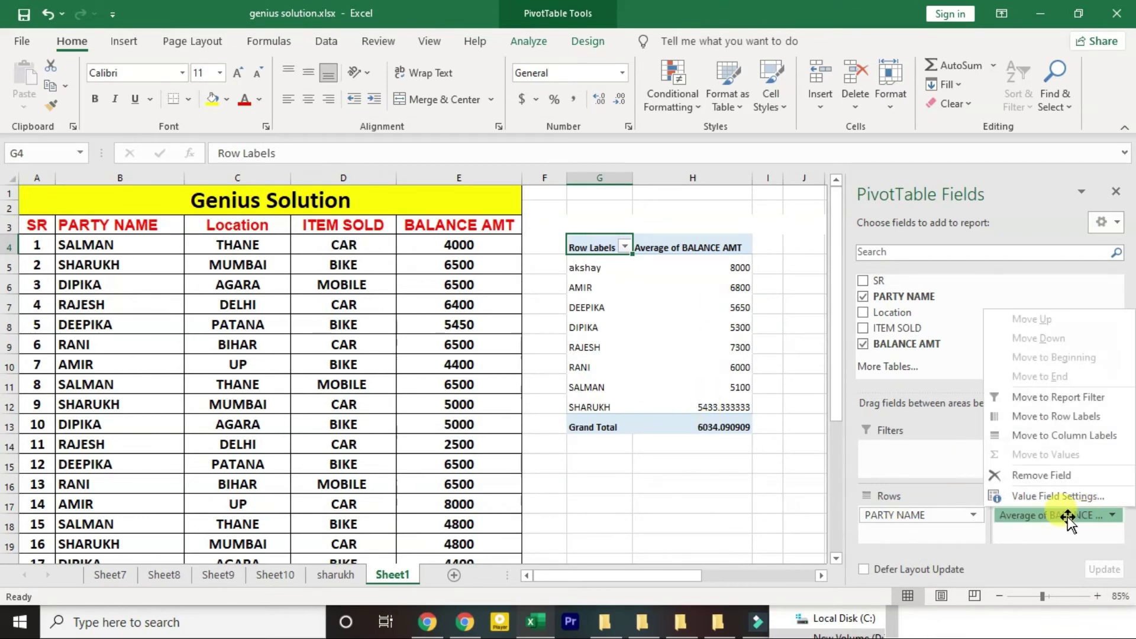
{"action": "left_click", "coordinate": [1049, 497]}
{"action": "left_click", "coordinate": [358, 288]}
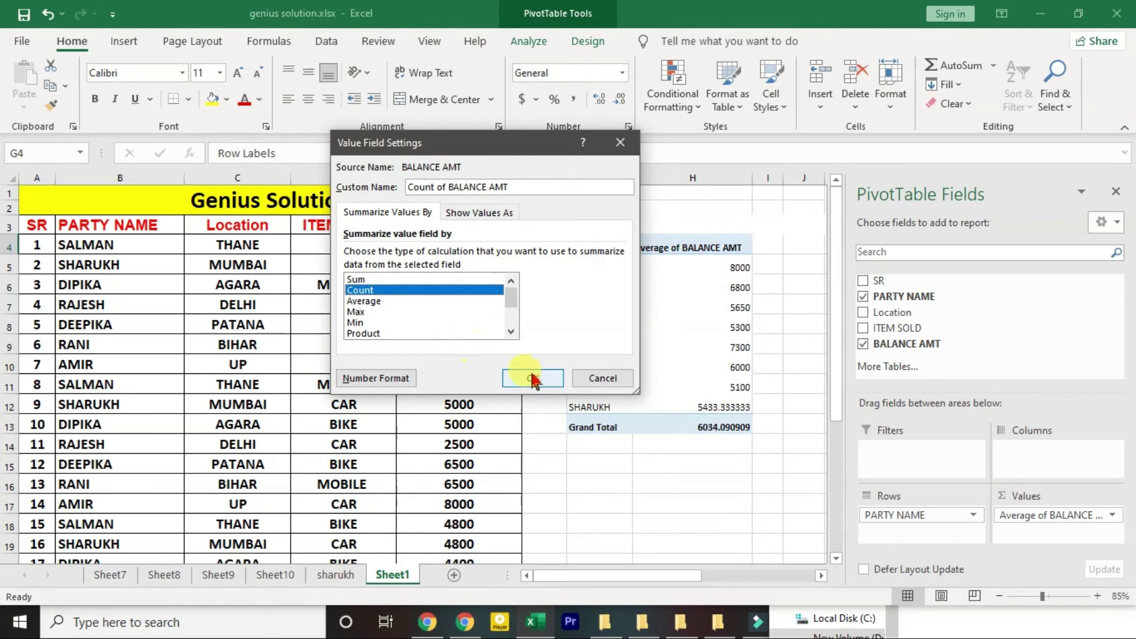
{"action": "left_click", "coordinate": [535, 375]}
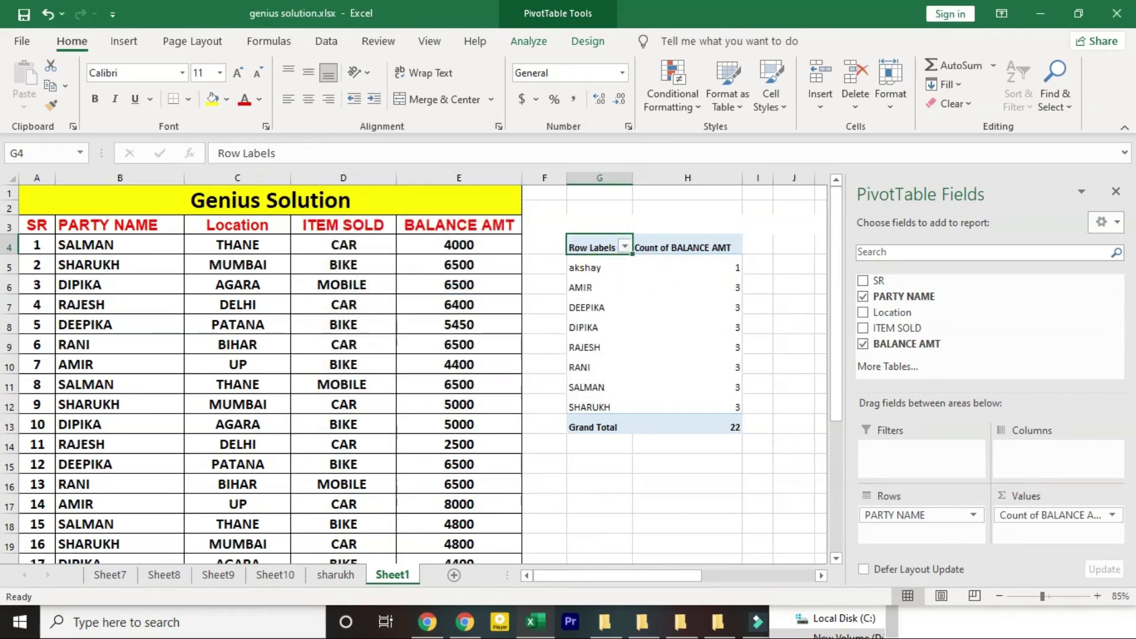
{"action": "left_click", "coordinate": [713, 267]}
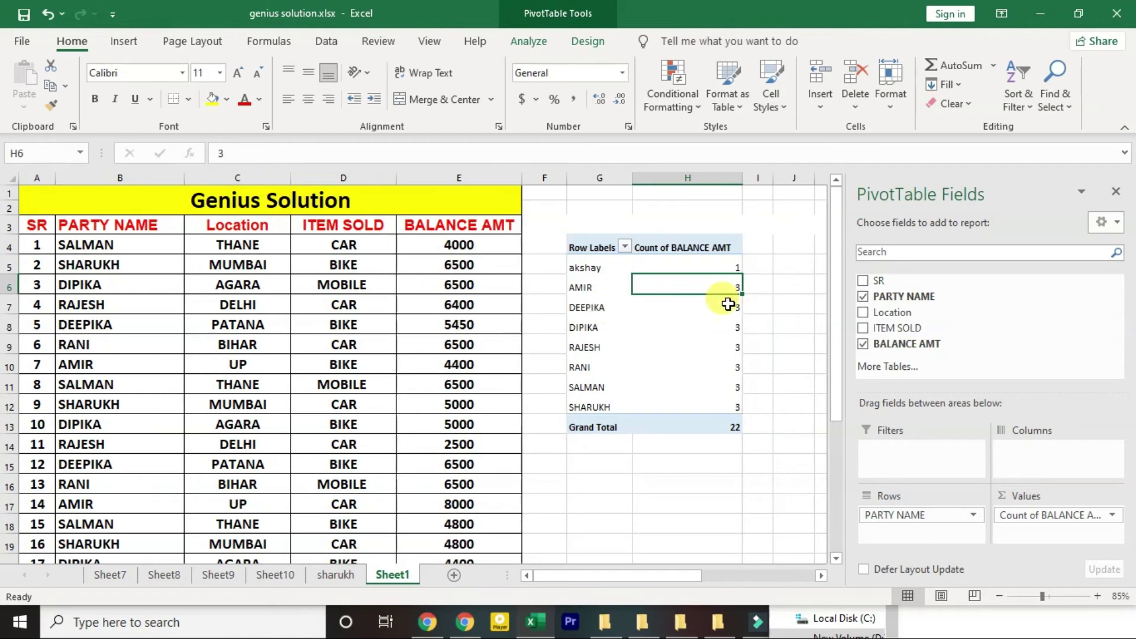
{"action": "left_click_drag", "start_coordinate": [728, 307], "coordinate": [727, 408]}
Set the value field summary back to Sum
{"action": "left_click", "coordinate": [1053, 513]}
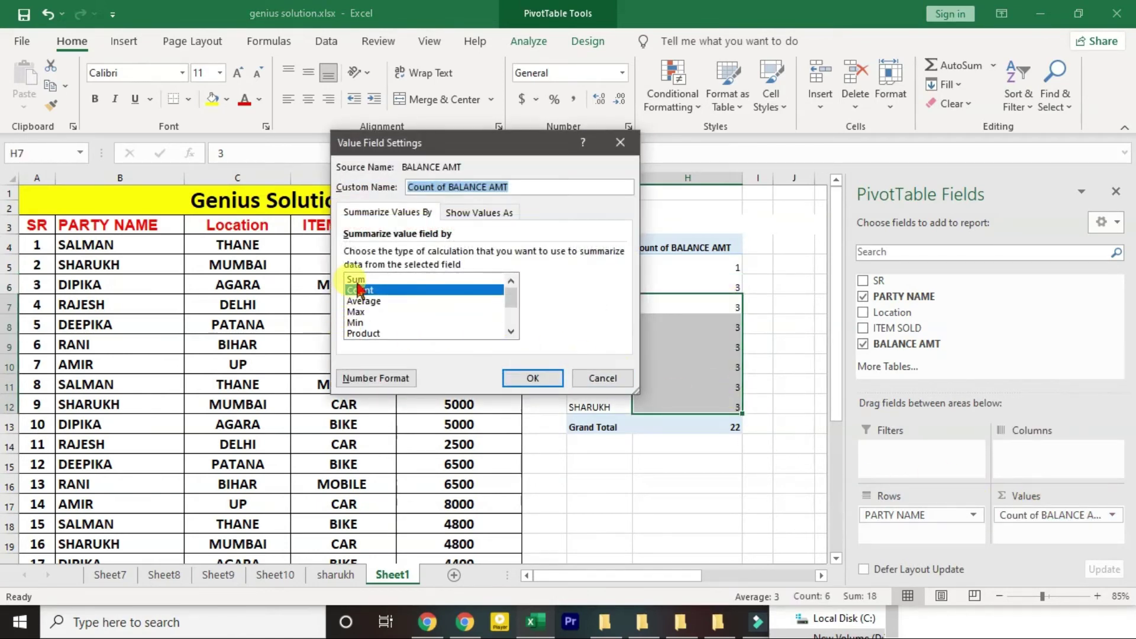
{"action": "left_click", "coordinate": [356, 279]}
{"action": "left_click", "coordinate": [534, 377]}
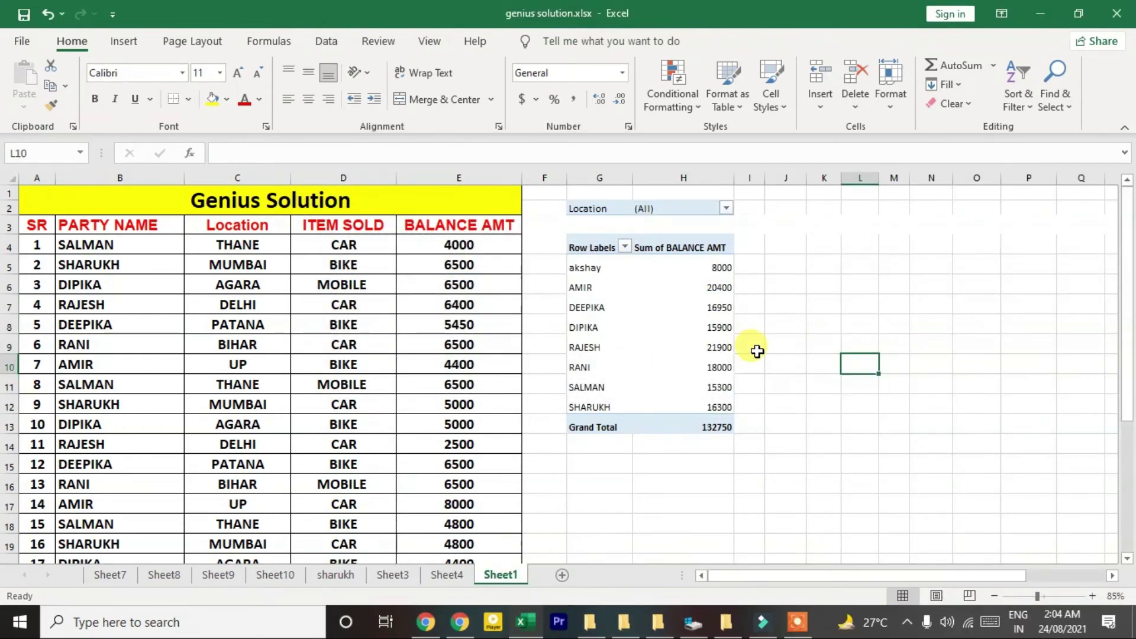
{"action": "left_click", "coordinate": [584, 250]}
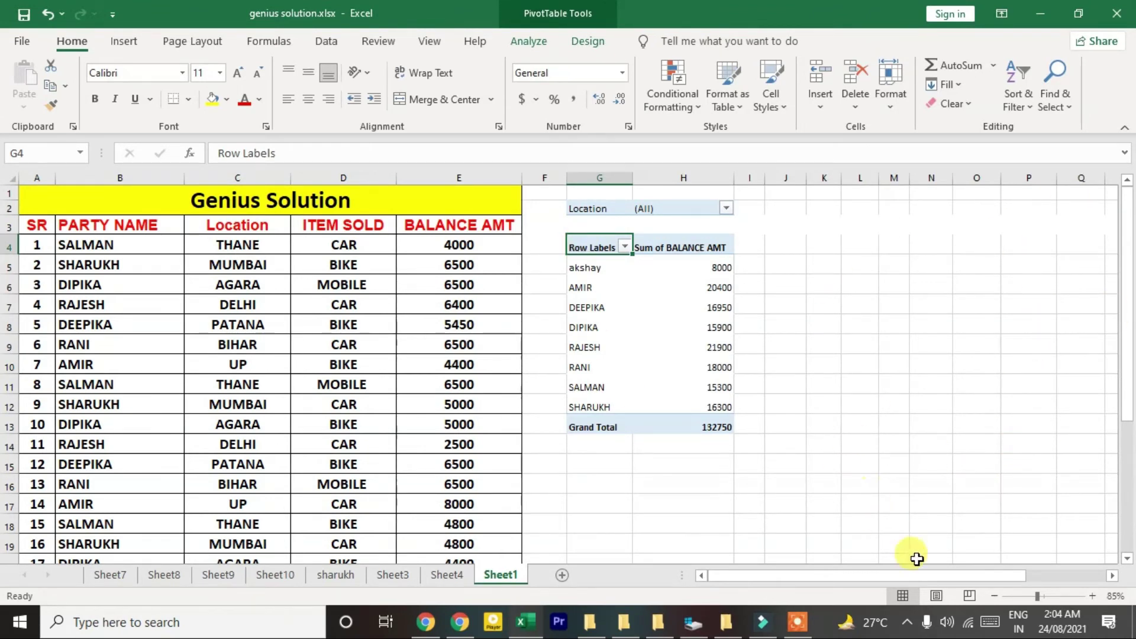
Add ITEM SOLD as a second report filter and filter the pivot to BIKE
{"action": "right_click", "coordinate": [604, 248]}
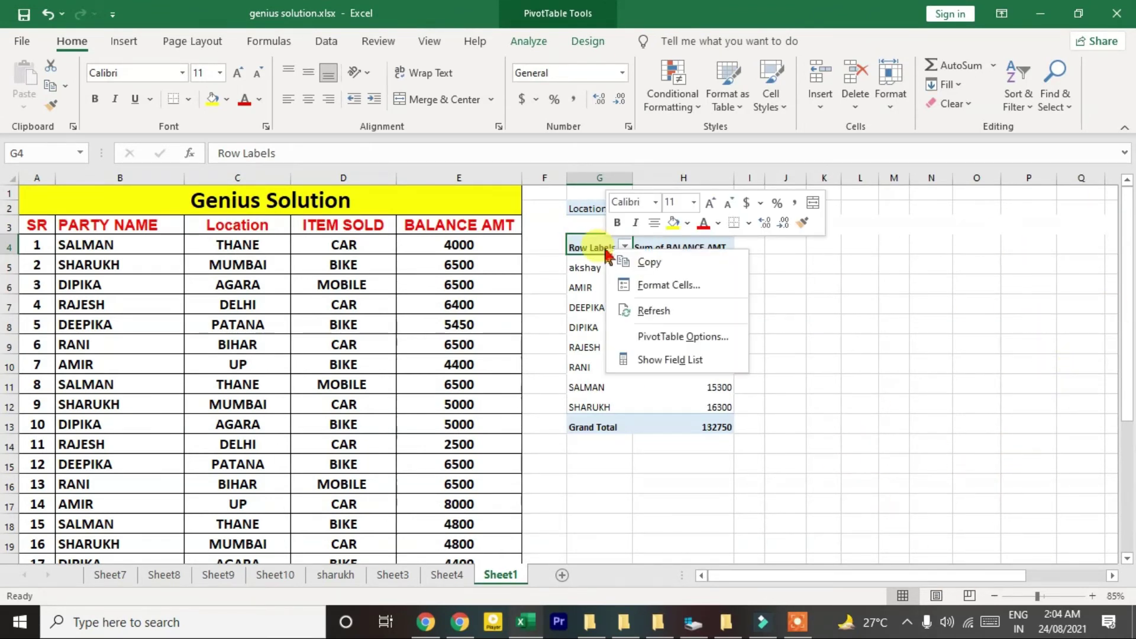
{"action": "left_click", "coordinate": [720, 368]}
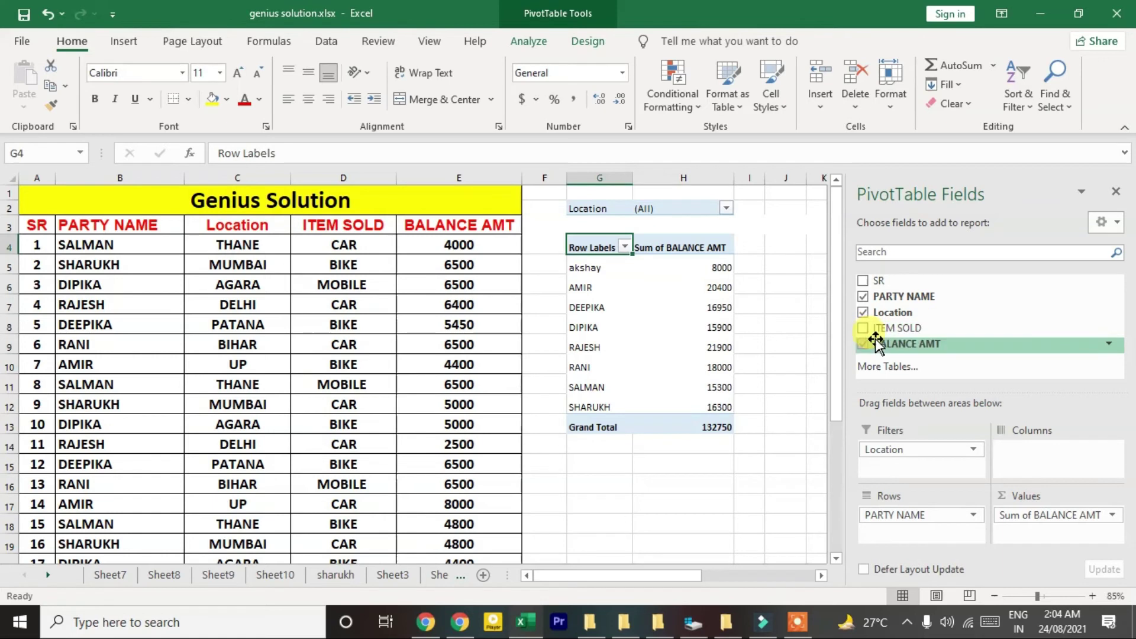
{"action": "left_click_drag", "start_coordinate": [876, 338], "coordinate": [912, 468]}
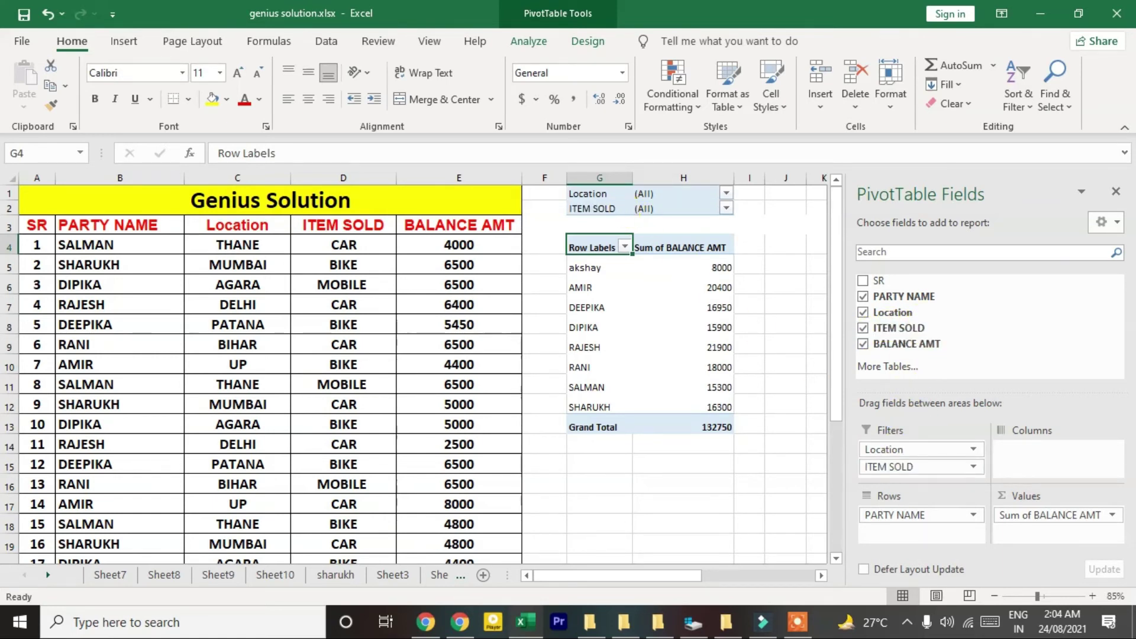
{"action": "left_click", "coordinate": [726, 208]}
{"action": "left_click", "coordinate": [566, 276]}
{"action": "left_click", "coordinate": [625, 416]}
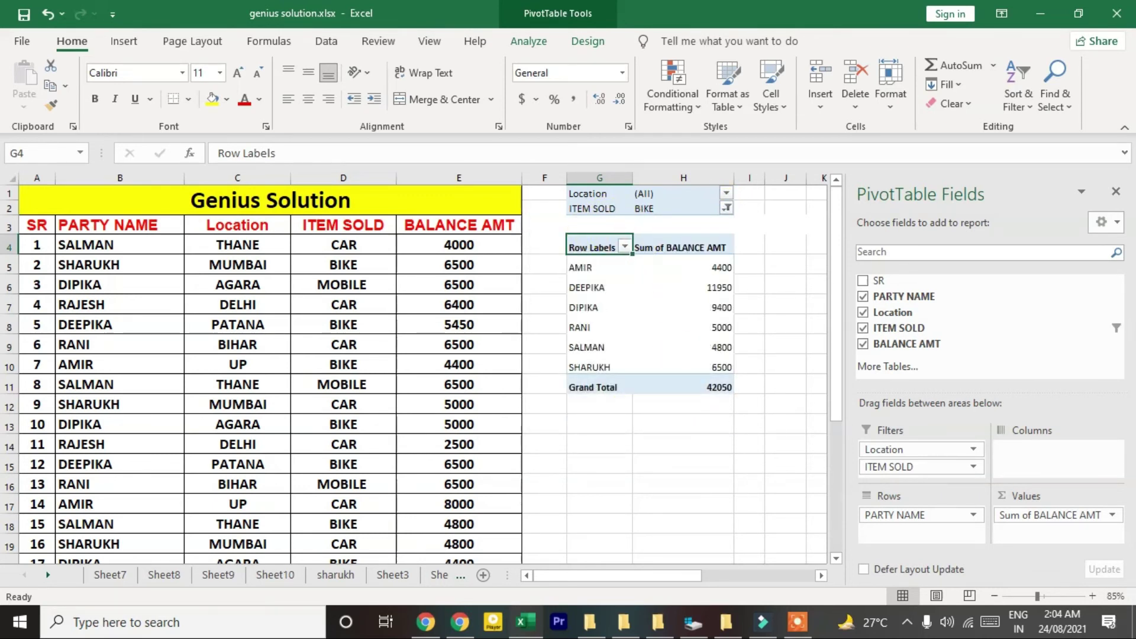
{"action": "left_click_drag", "start_coordinate": [586, 268], "coordinate": [599, 365]}
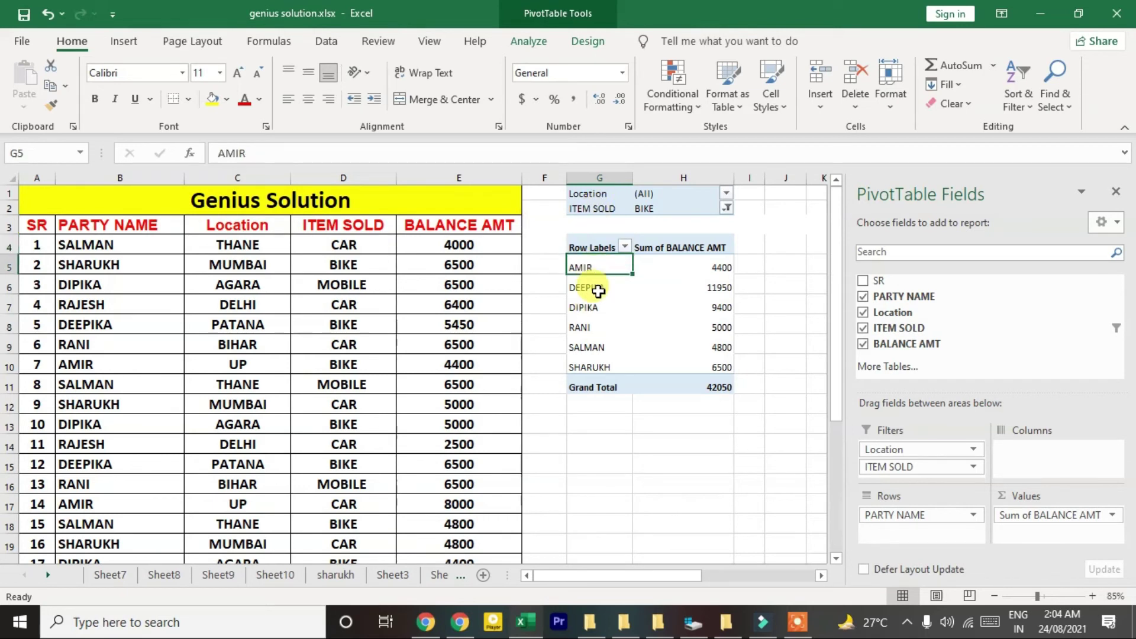
Set the ITEM SOLD filter back to (All) using Select Multiple Items
{"action": "left_click", "coordinate": [726, 209]}
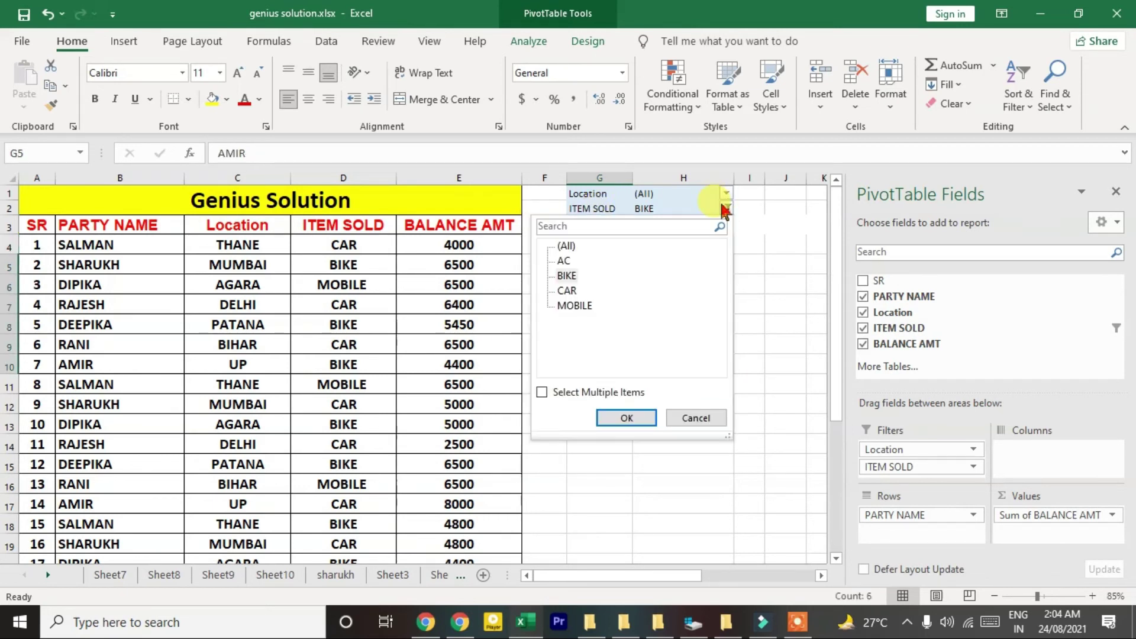
{"action": "left_click", "coordinate": [541, 393]}
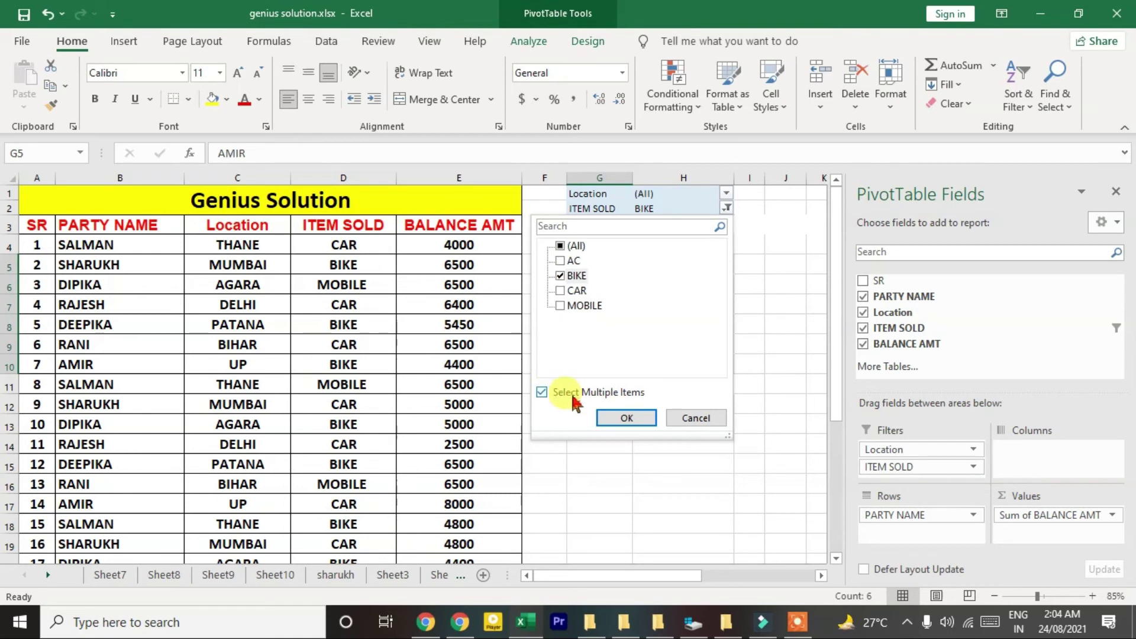
{"action": "left_click", "coordinate": [561, 247]}
{"action": "left_click", "coordinate": [626, 418]}
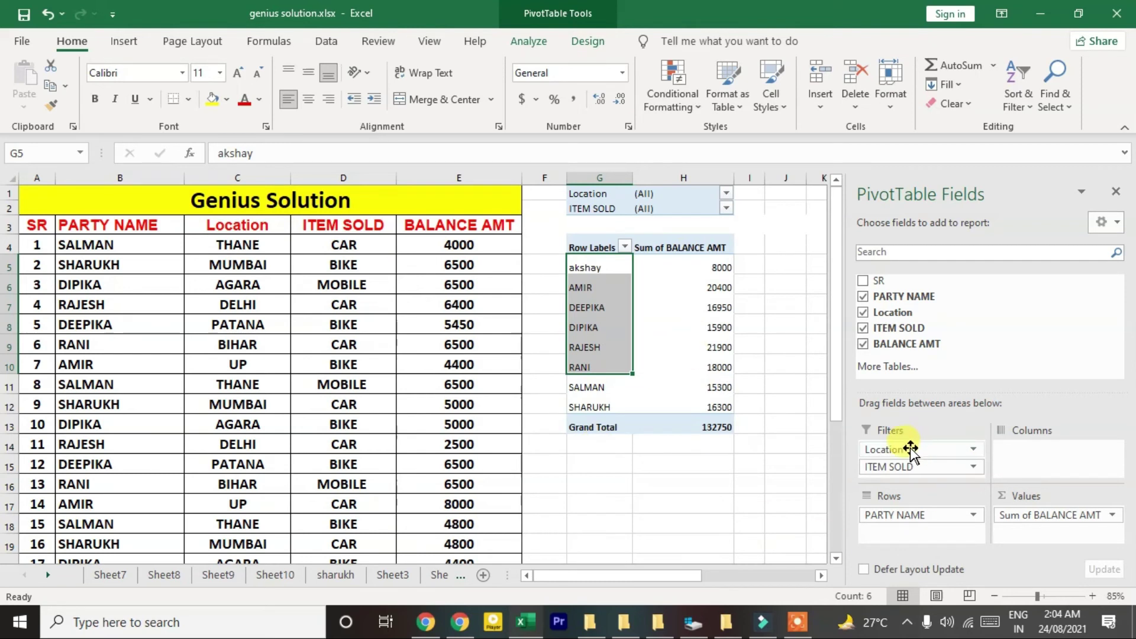
Remove ITEM SOLD, Location, Sum of BALANCE AMT and PARTY NAME from the pivot
{"action": "left_click_drag", "start_coordinate": [888, 467], "coordinate": [976, 326]}
{"action": "left_click_drag", "start_coordinate": [903, 445], "coordinate": [990, 318]}
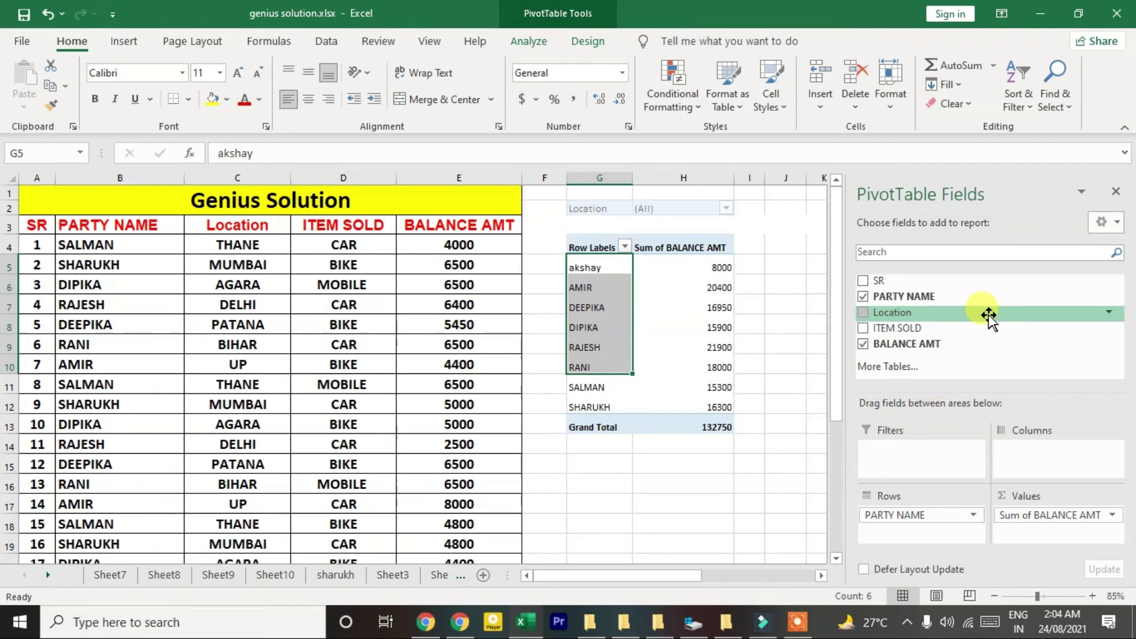
{"action": "left_click_drag", "start_coordinate": [1017, 524], "coordinate": [973, 331]}
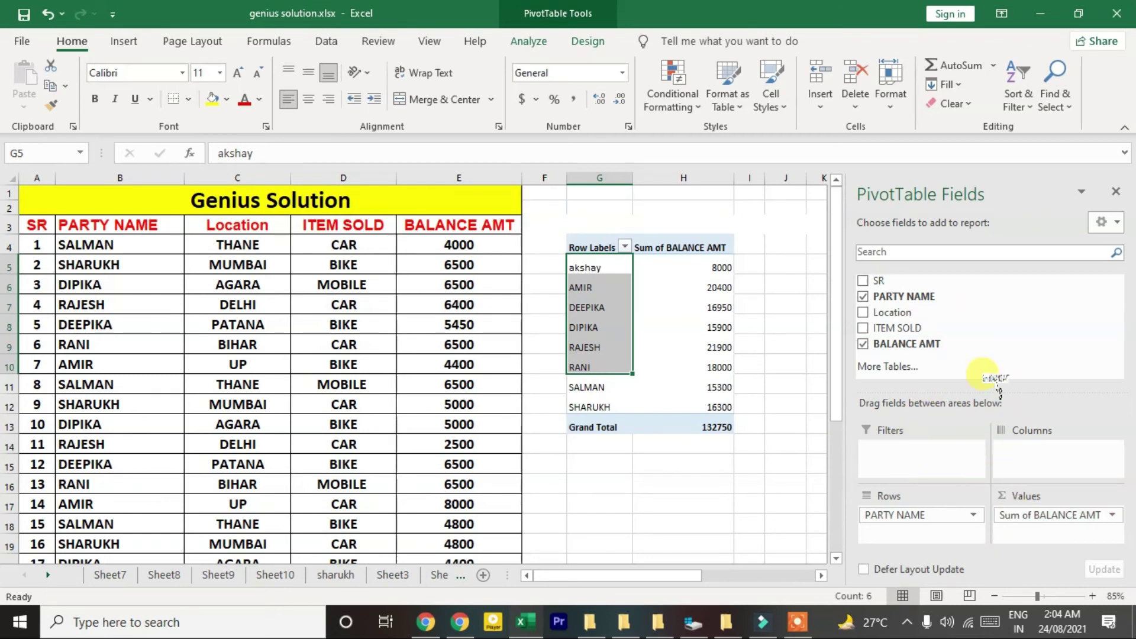
{"action": "mouse_move", "coordinate": [926, 514]}
{"action": "left_mouse_down"}
{"action": "mouse_move", "coordinate": [953, 326]}
{"action": "mouse_move", "coordinate": [1006, 526]}
{"action": "left_mouse_up"}
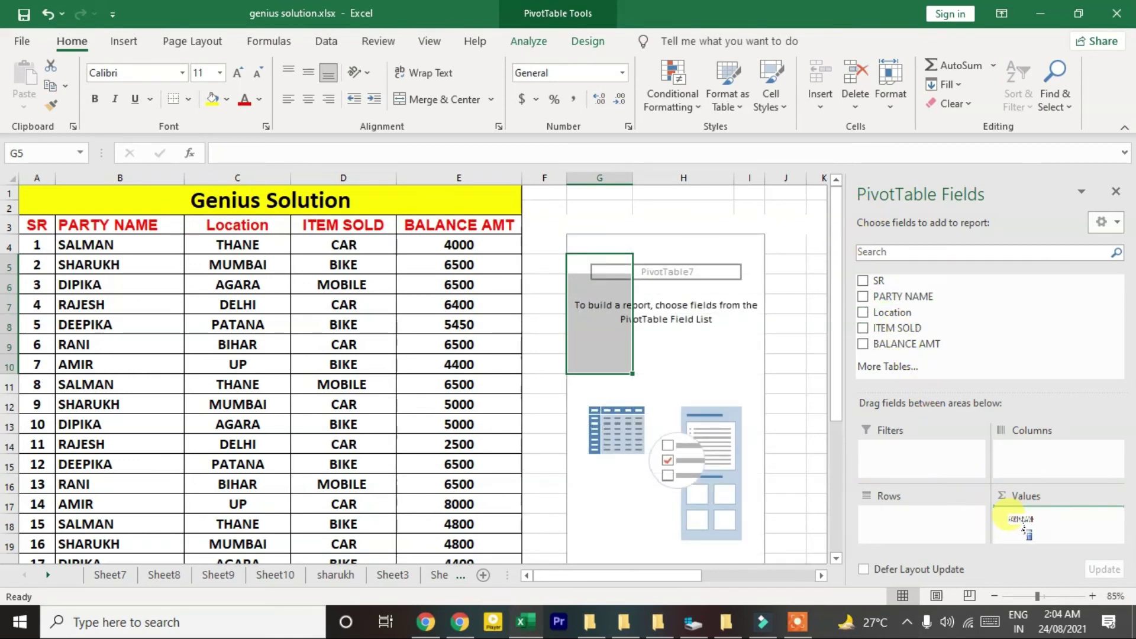
Add PARTY NAME as a count in Values, then move it into Columns
{"action": "left_click_drag", "start_coordinate": [1023, 527], "coordinate": [1025, 516]}
{"action": "left_click", "coordinate": [1112, 516]}
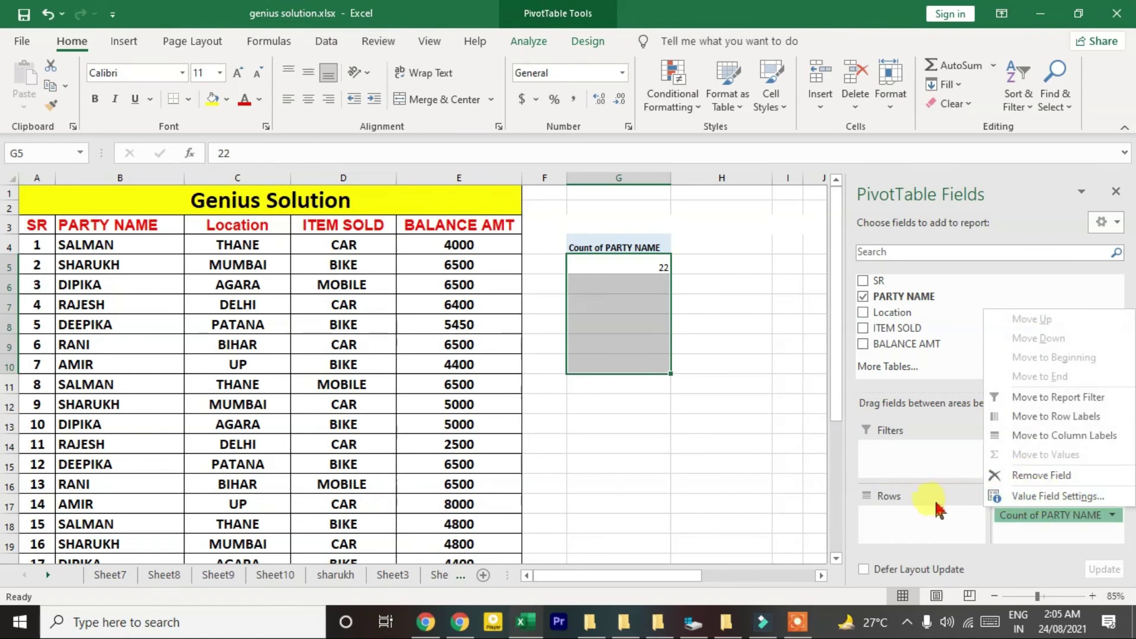
{"action": "left_click", "coordinate": [941, 517]}
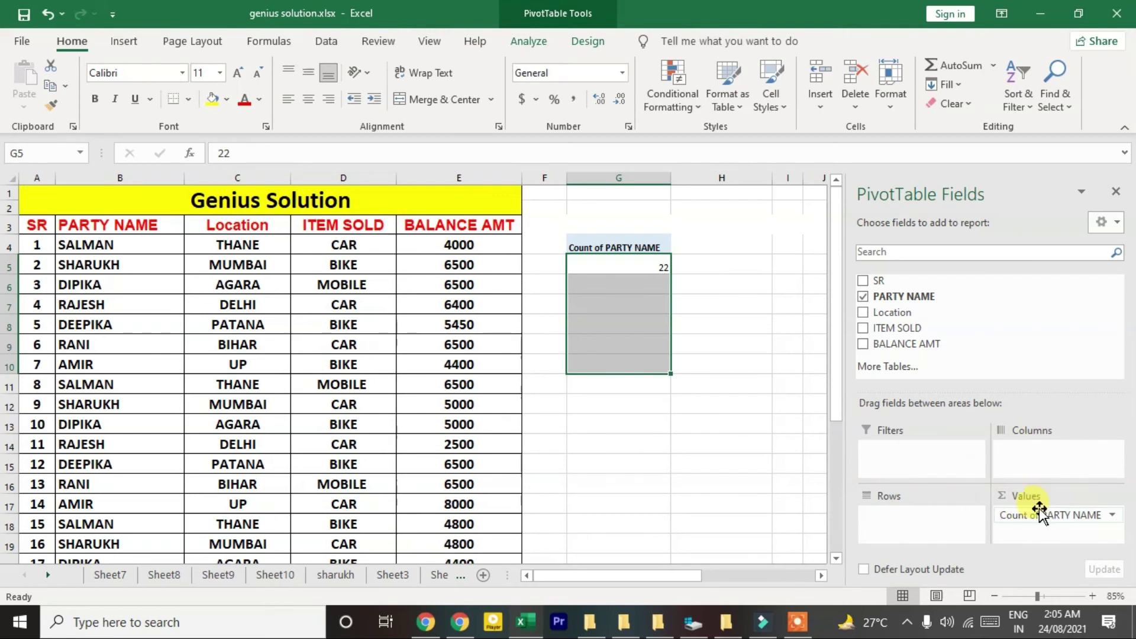
{"action": "left_click_drag", "start_coordinate": [1039, 510], "coordinate": [1032, 453]}
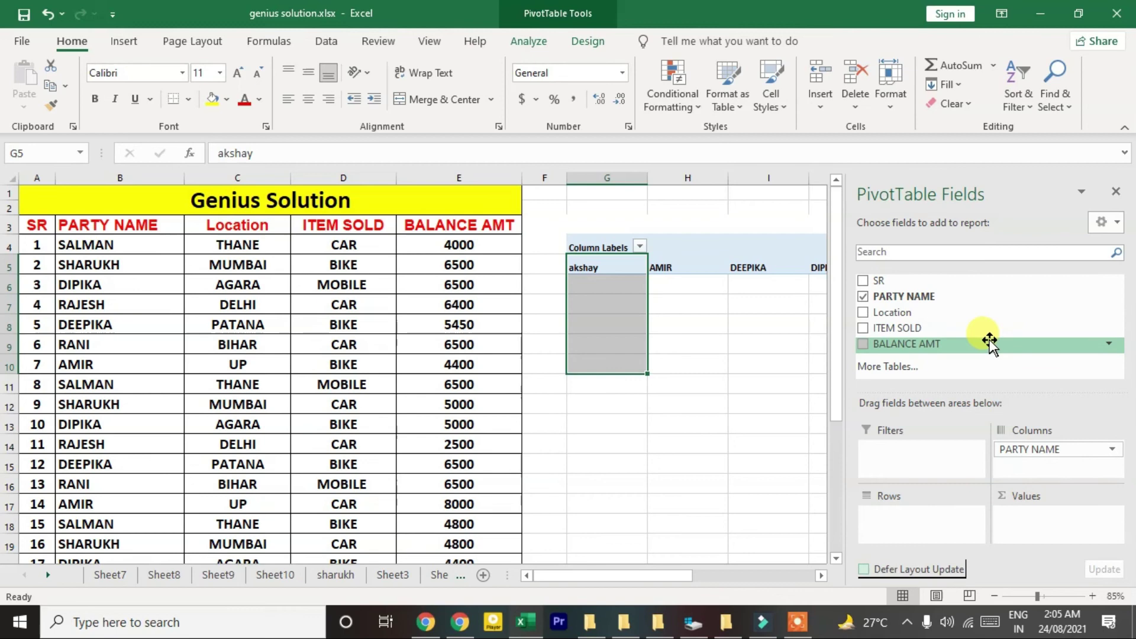
{"action": "left_click", "coordinate": [723, 323]}
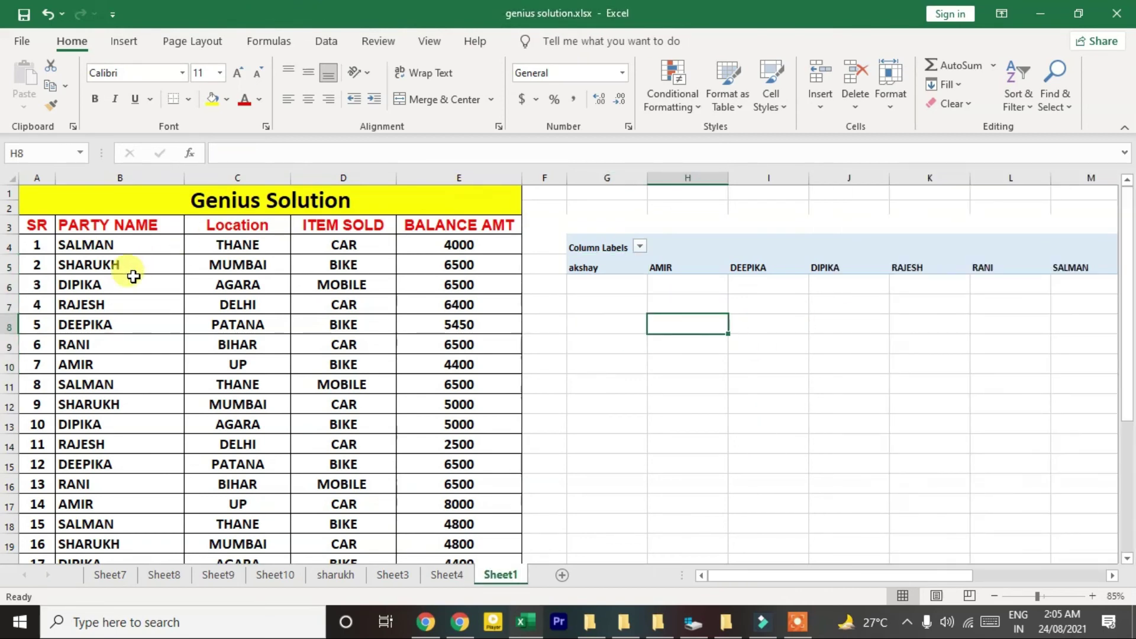
Enter the party name in B26 and the location in C26
{"action": "scroll", "coordinate": [317, 317], "scroll_direction": "down", "scroll_amount": 3}
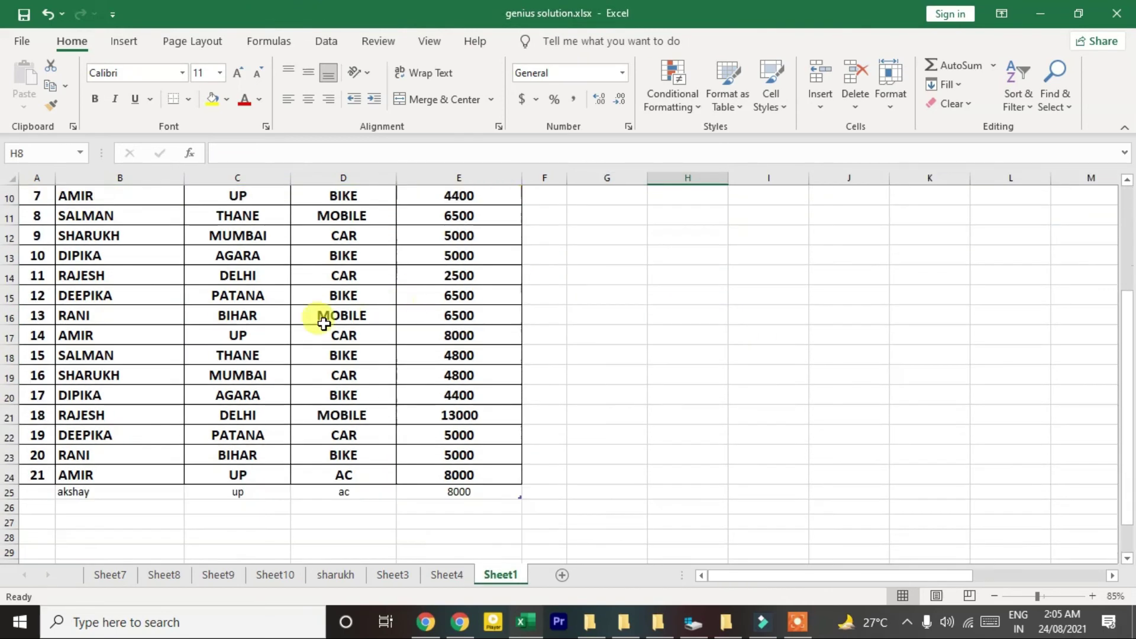
{"action": "left_click", "coordinate": [63, 505]}
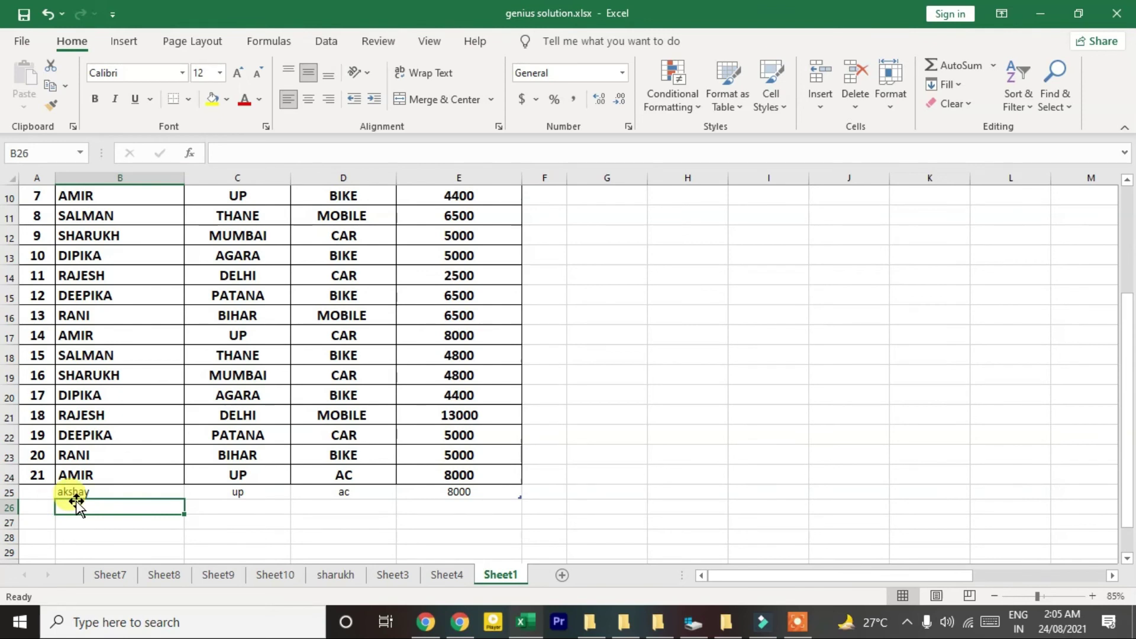
{"action": "type", "text": "raj"}
{"action": "key", "text": "Tab"}
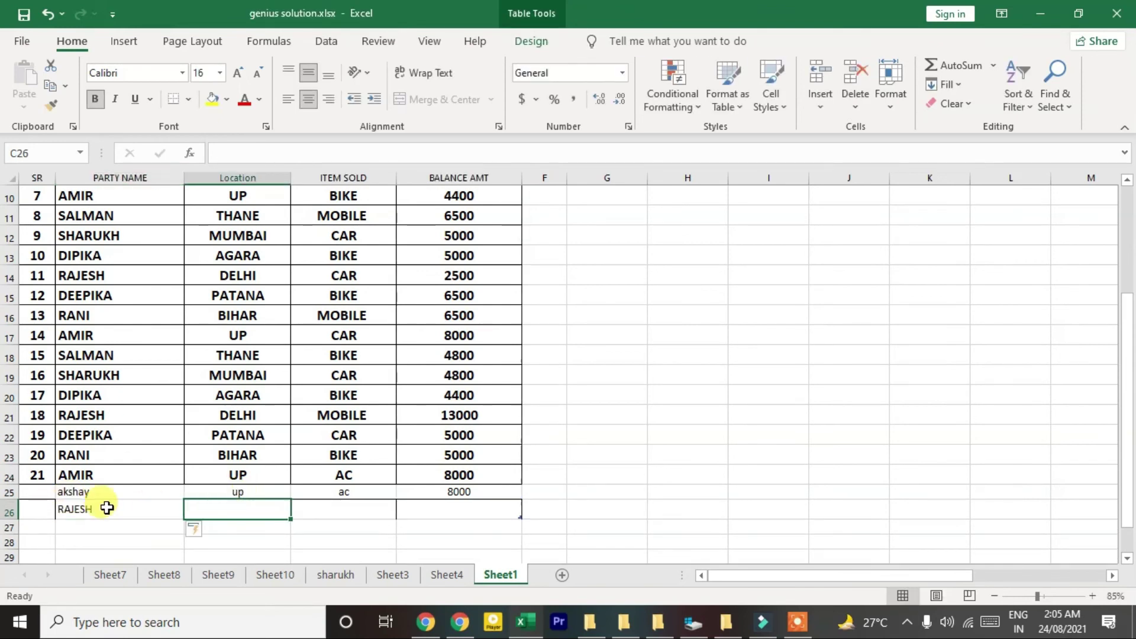
{"action": "type", "text": "1"}
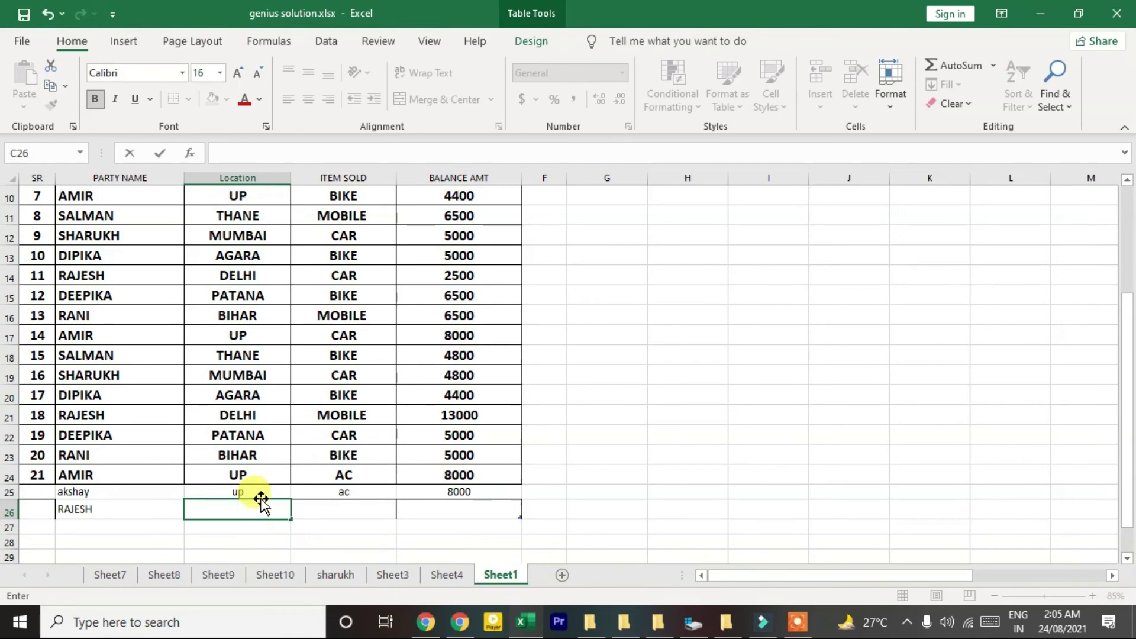
{"action": "key", "text": "Tab"}
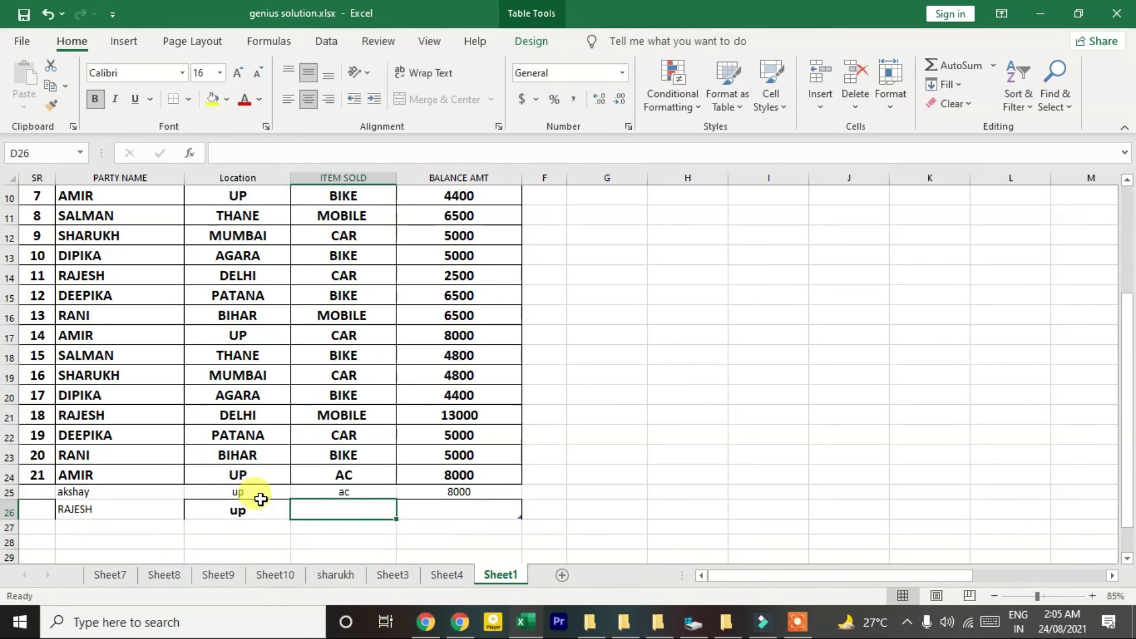
Enter 8000 as the balance amount in E26
{"action": "scroll", "coordinate": [278, 318], "scroll_direction": "up", "scroll_amount": 3}
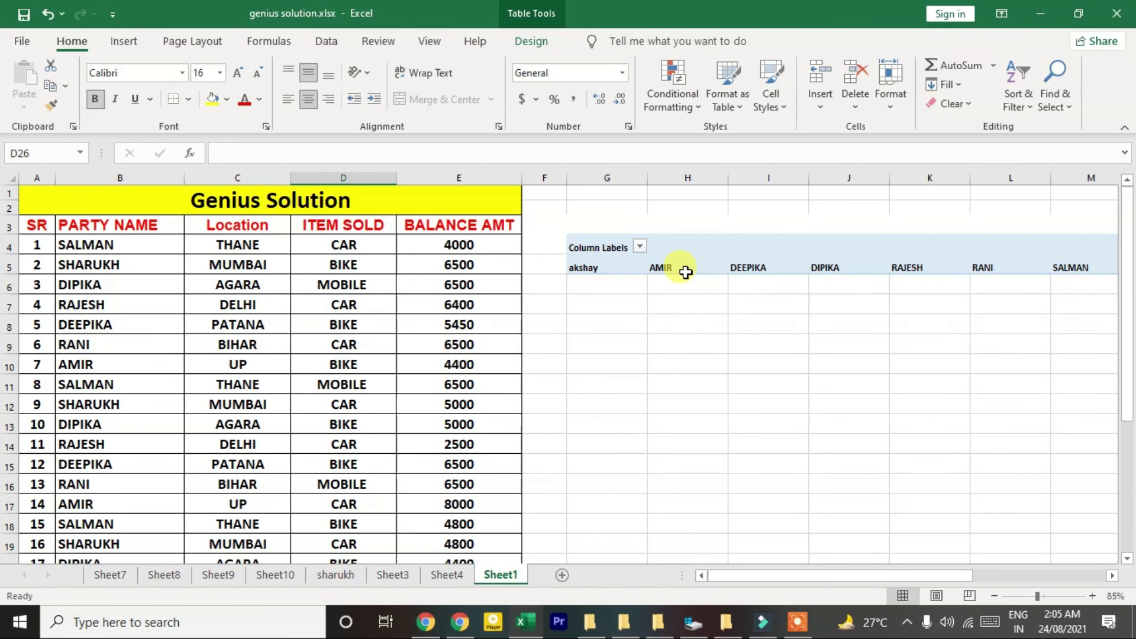
{"action": "scroll", "coordinate": [473, 394], "scroll_direction": "down", "scroll_amount": 2}
{"action": "scroll", "coordinate": [401, 415], "scroll_direction": "down", "scroll_amount": 2}
{"action": "left_click_drag", "start_coordinate": [47, 450], "coordinate": [482, 451]}
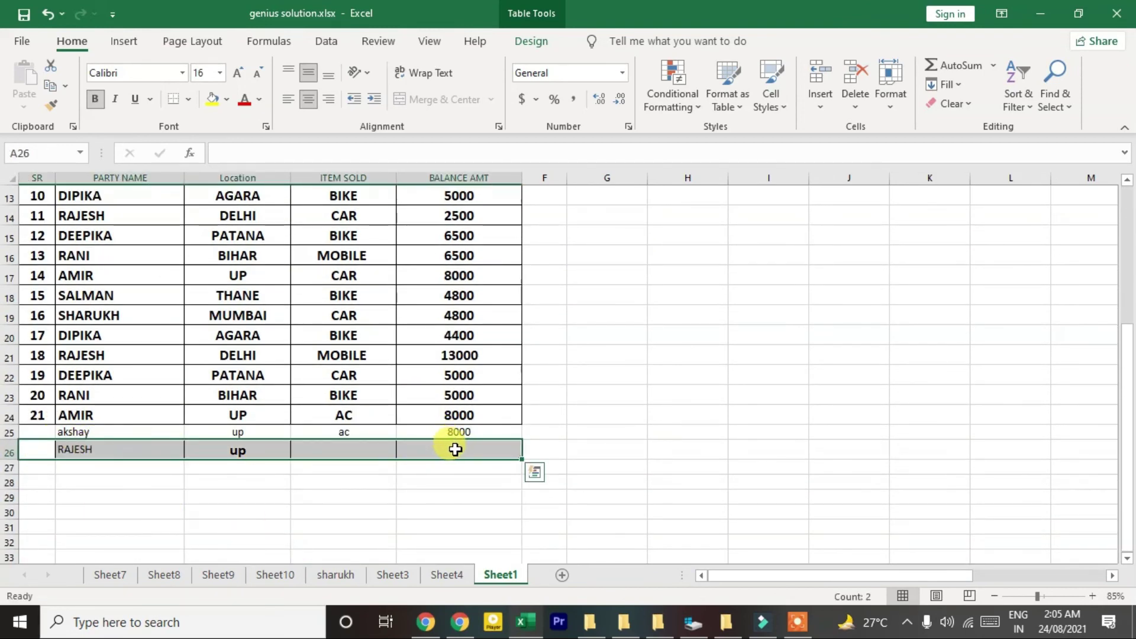
{"action": "left_click", "coordinate": [455, 450]}
{"action": "type", "text": "8000"}
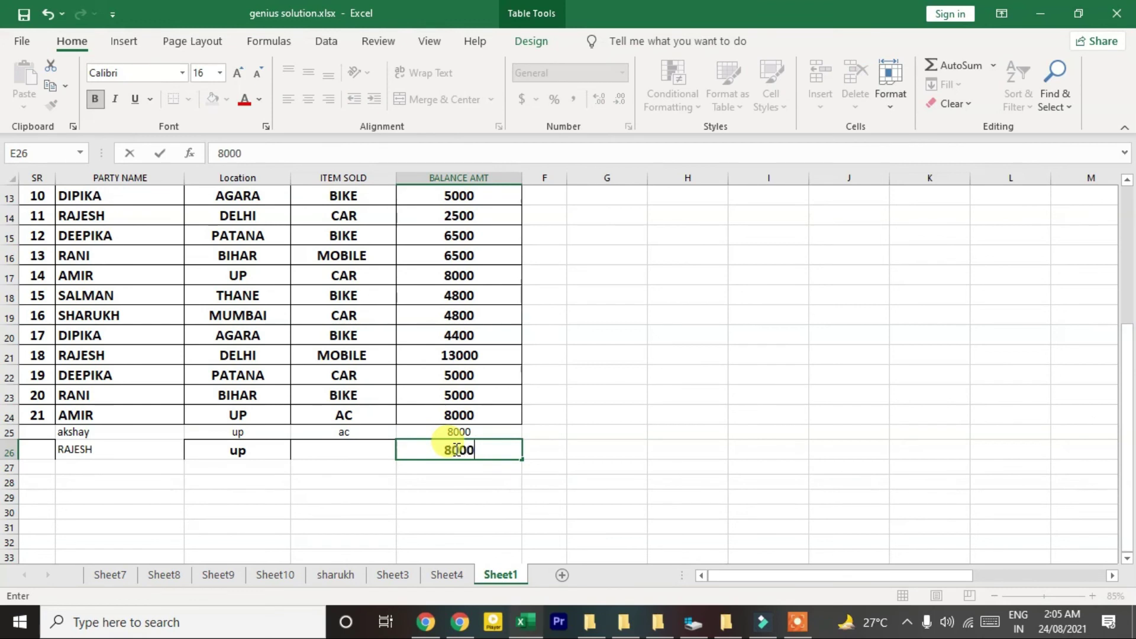
{"action": "key", "text": "Return"}
{"action": "left_click", "coordinate": [302, 484]}
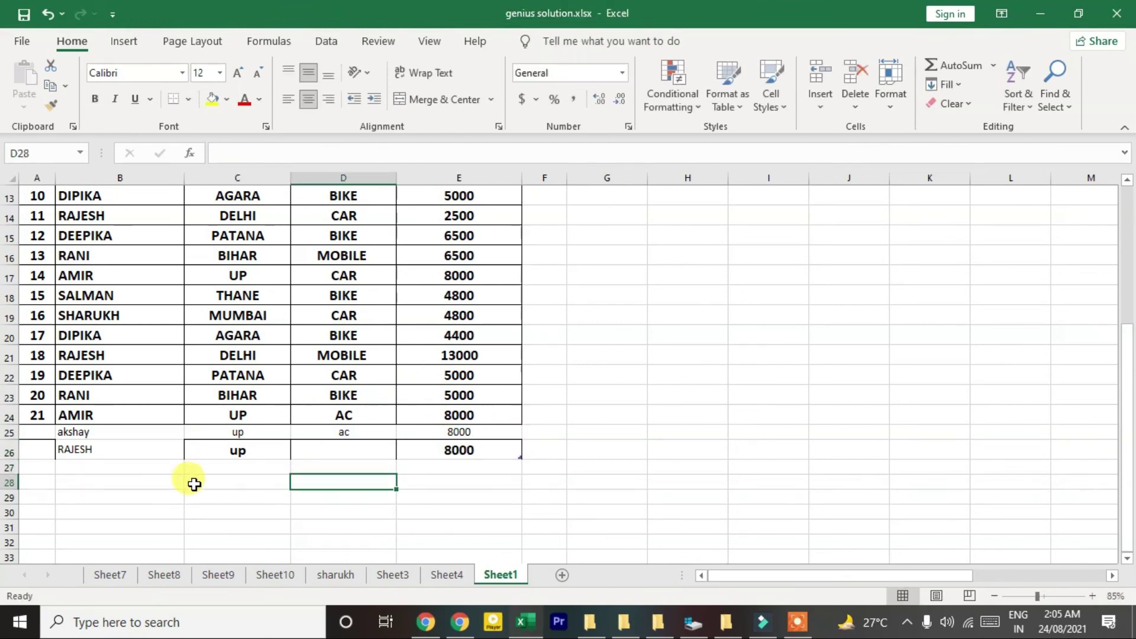
{"action": "scroll", "coordinate": [242, 441], "scroll_direction": "up", "scroll_amount": 2}
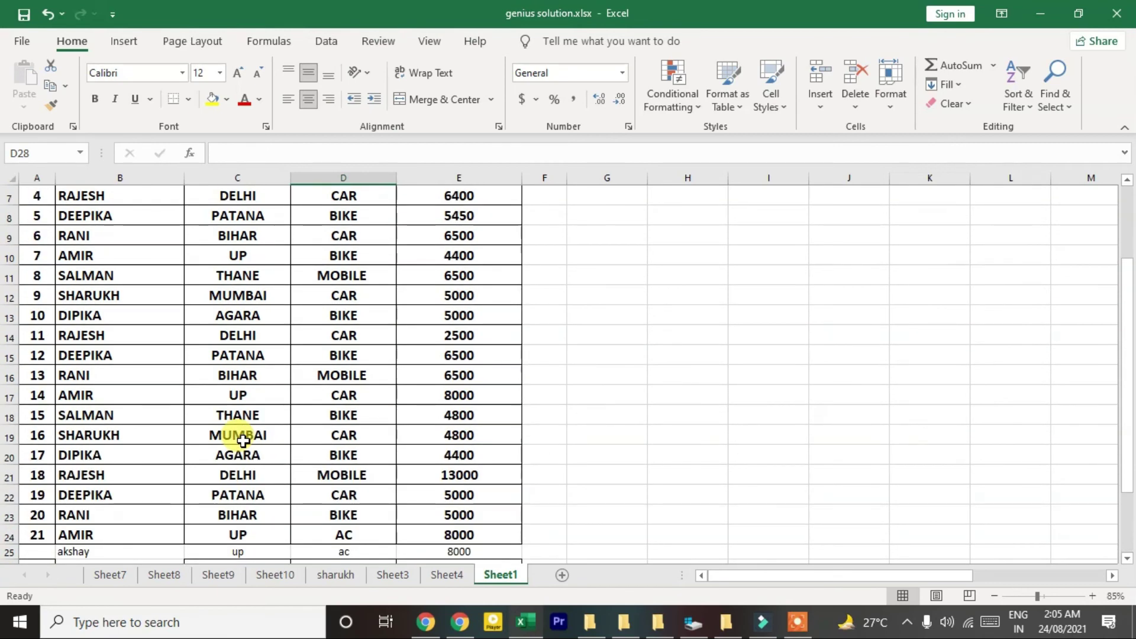
{"action": "scroll", "coordinate": [222, 391], "scroll_direction": "up", "scroll_amount": 1}
{"action": "scroll", "coordinate": [203, 296], "scroll_direction": "up", "scroll_amount": 1}
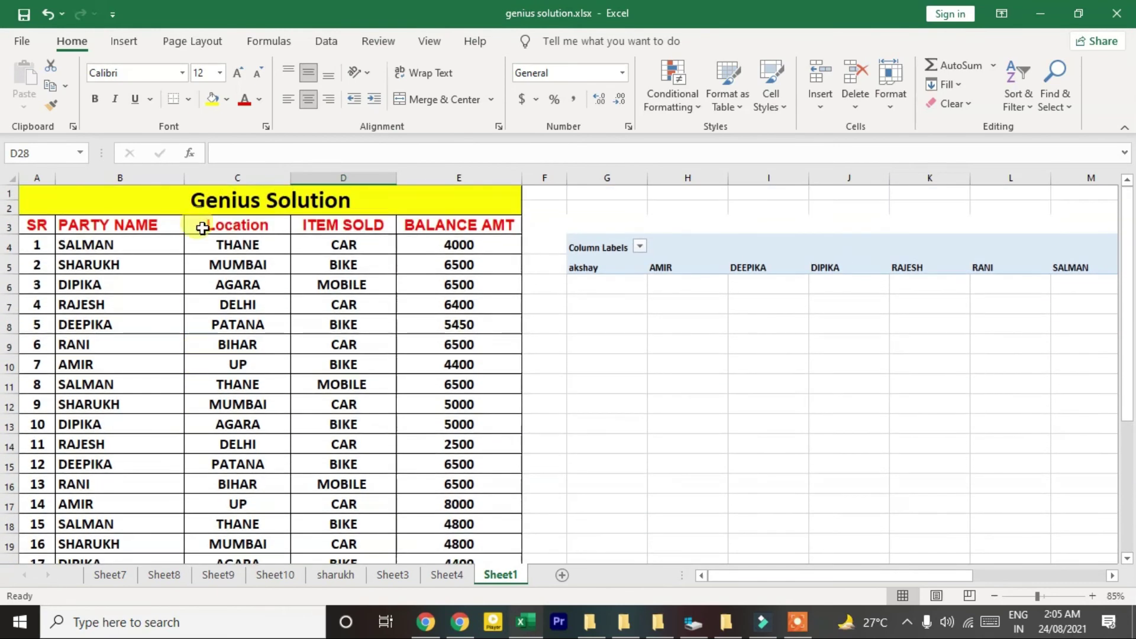
{"action": "left_click", "coordinate": [124, 41]}
{"action": "scroll", "coordinate": [260, 299], "scroll_direction": "down", "scroll_amount": 3}
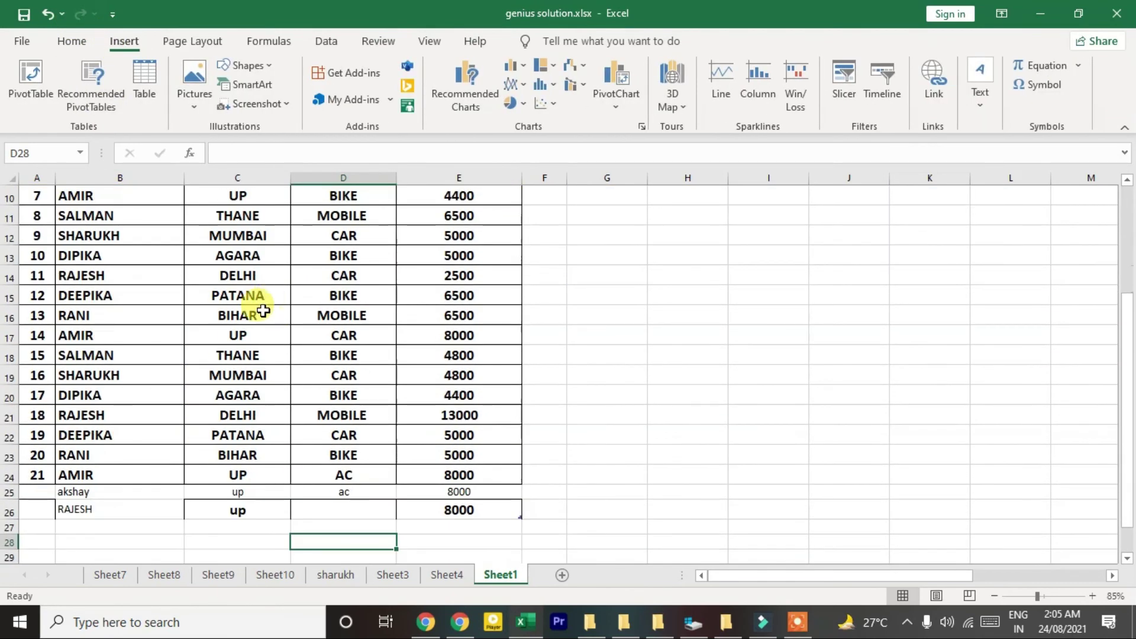
Start a new PivotTable on Sheet1 with A3:E26 as the source range
{"action": "scroll", "coordinate": [255, 305], "scroll_direction": "up", "scroll_amount": 3}
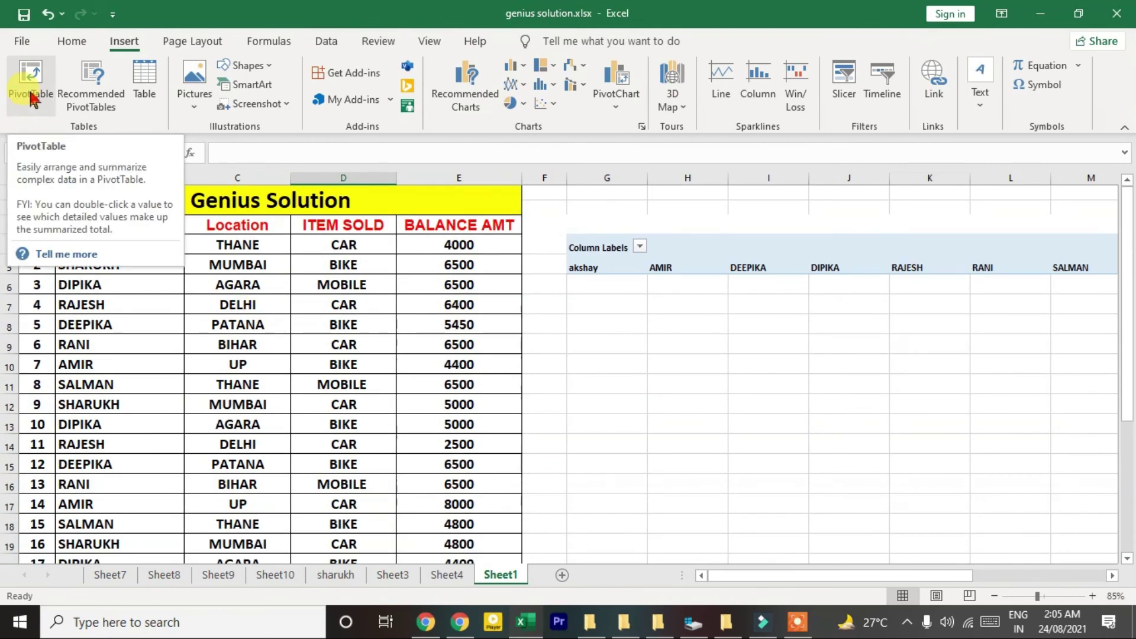
{"action": "left_click", "coordinate": [31, 94]}
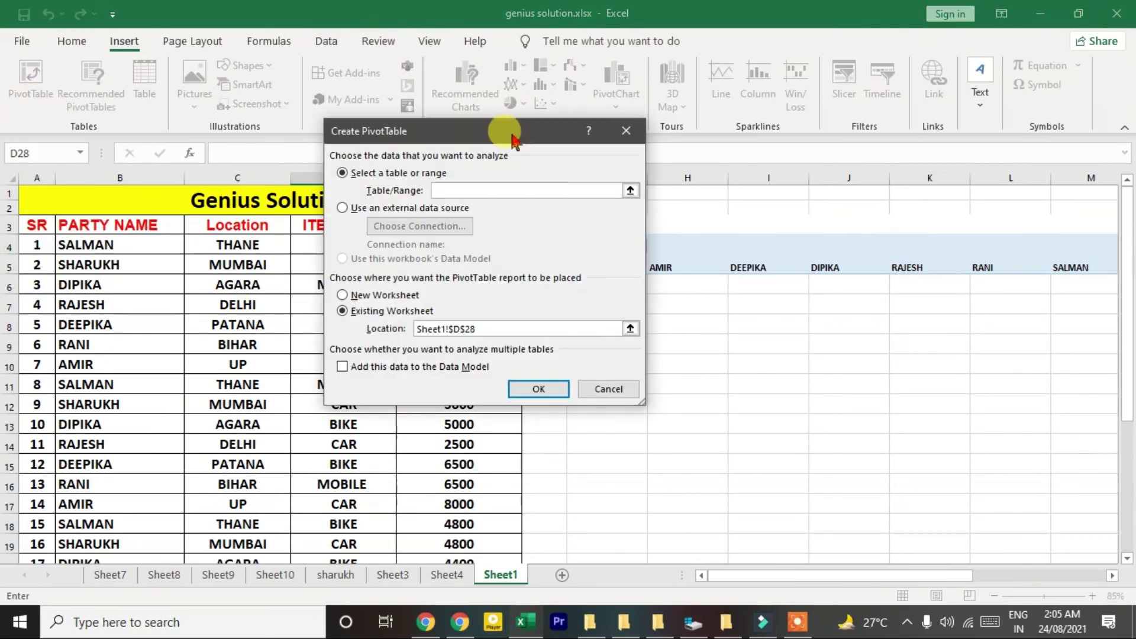
{"action": "left_click_drag", "start_coordinate": [512, 141], "coordinate": [742, 130]}
{"action": "left_click_drag", "start_coordinate": [41, 235], "coordinate": [485, 529]}
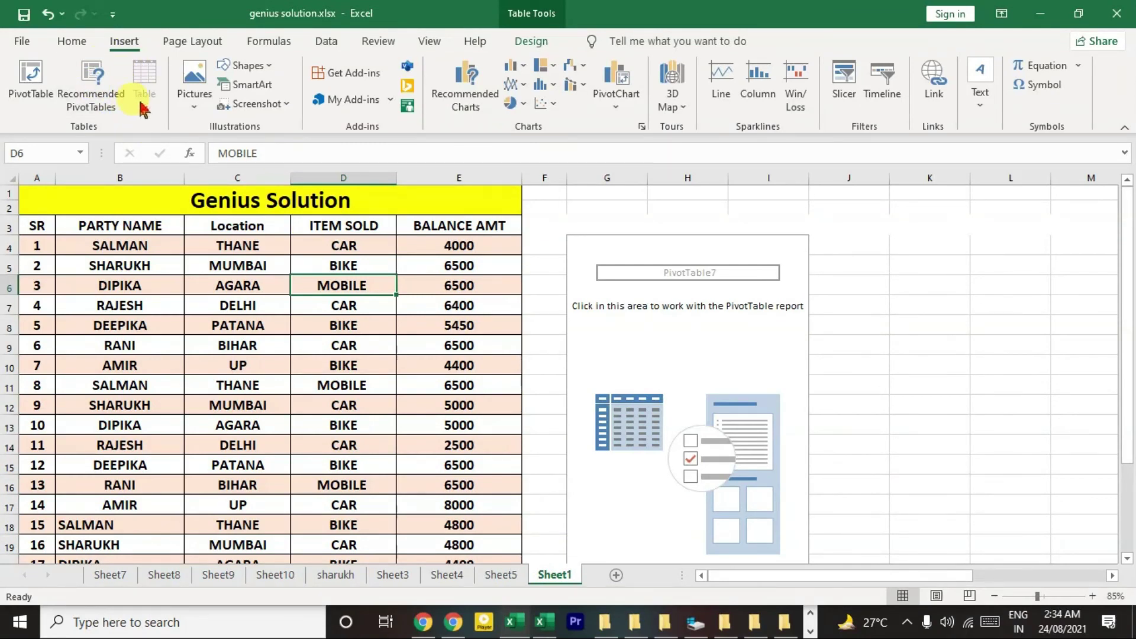
Apply a light gold banded table style to the sales table
{"action": "left_click", "coordinate": [73, 42]}
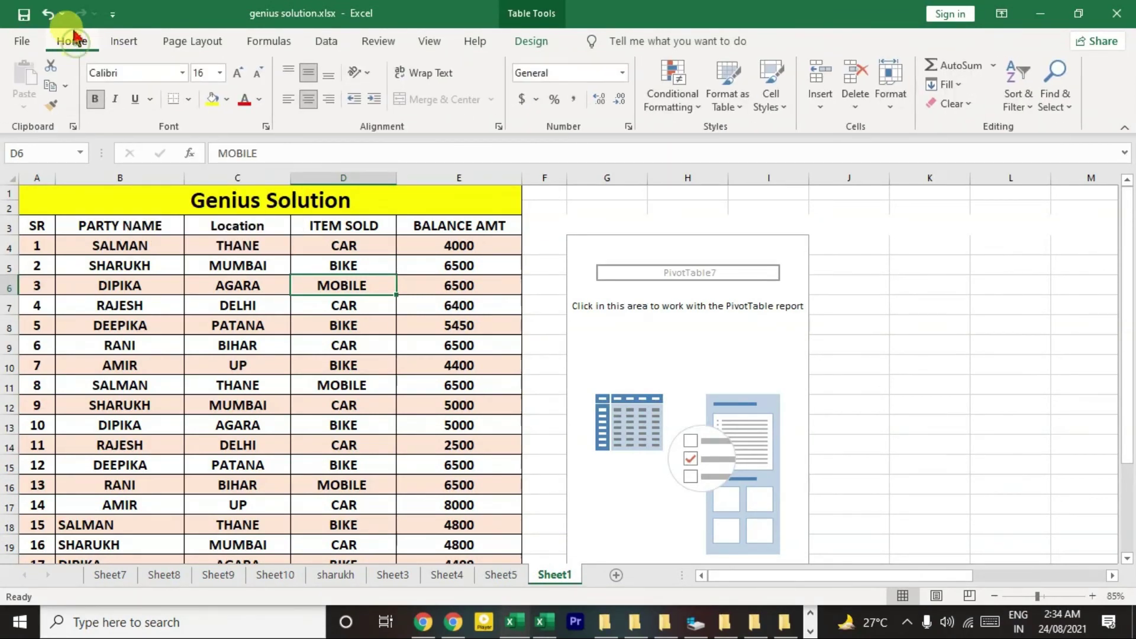
{"action": "left_click", "coordinate": [727, 106]}
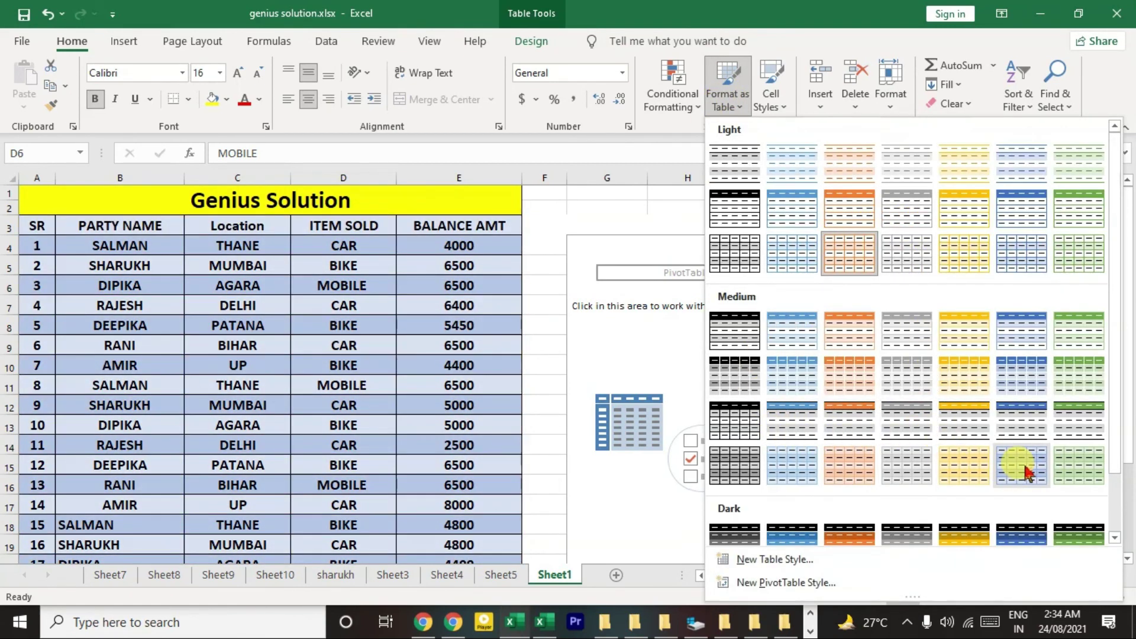
{"action": "left_click", "coordinate": [970, 251]}
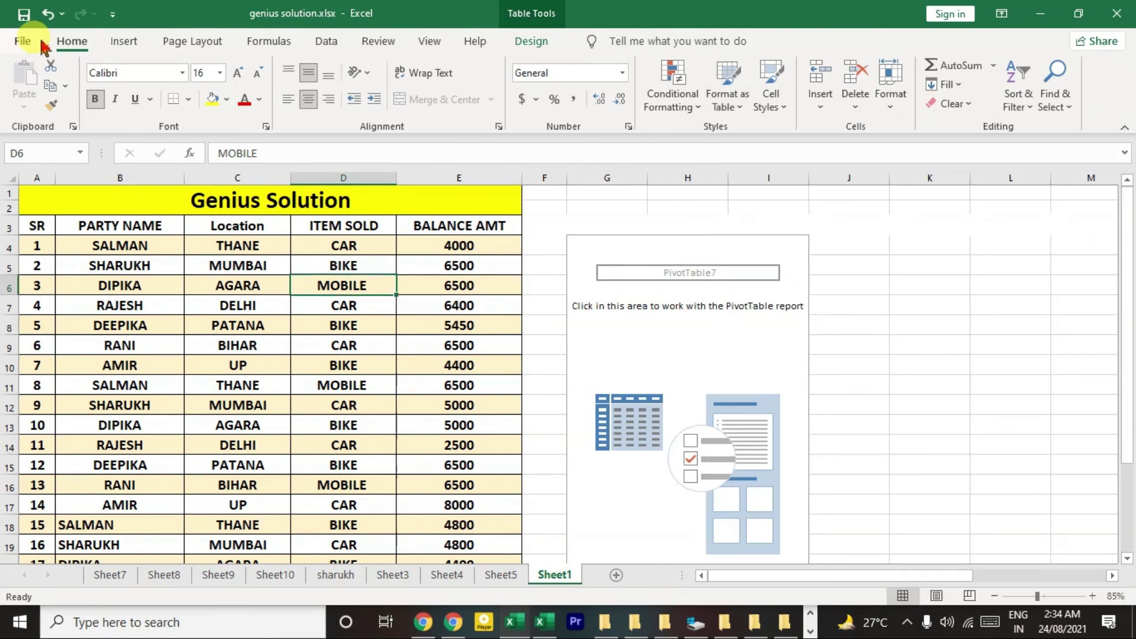
Switch the sales table to a light blue banded table style instead
{"action": "left_click", "coordinate": [123, 41]}
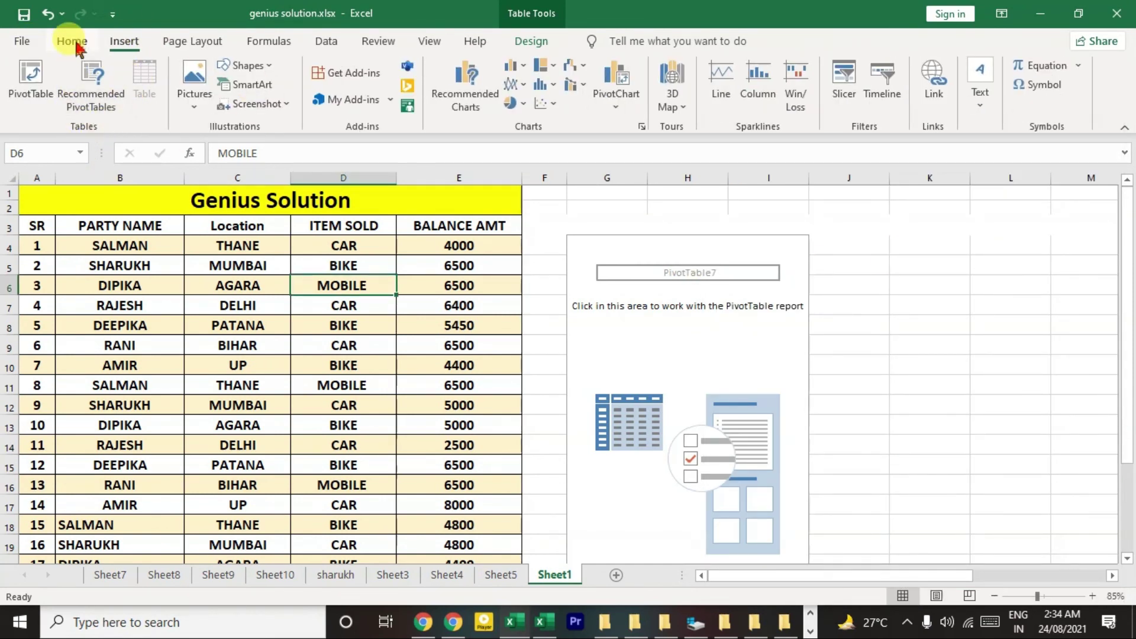
{"action": "left_click", "coordinate": [74, 43]}
{"action": "left_click", "coordinate": [732, 101]}
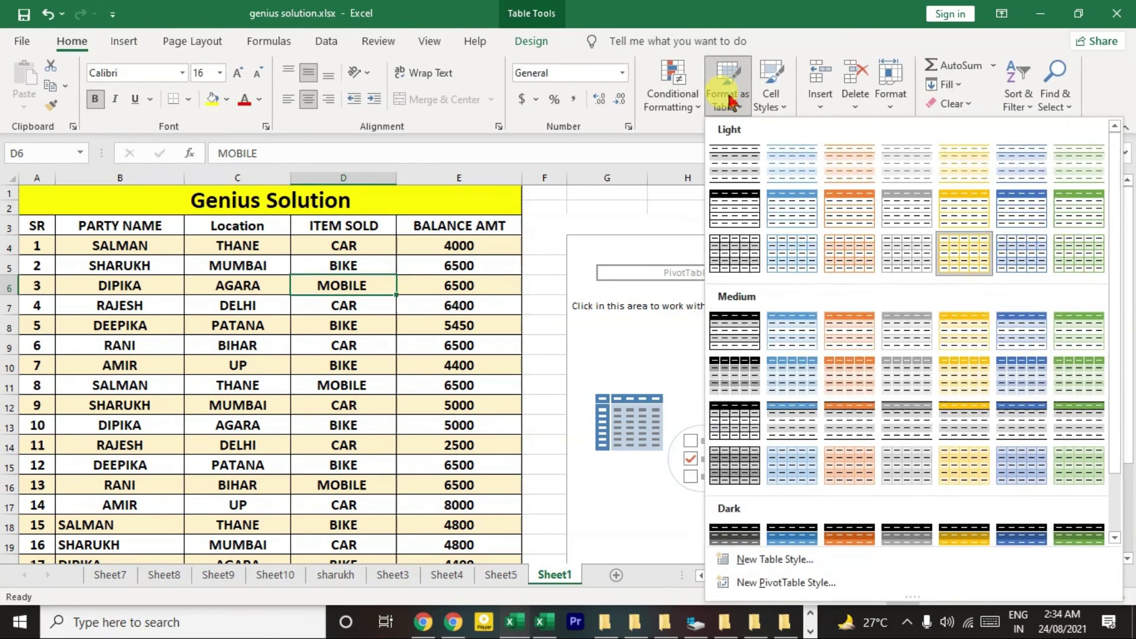
{"action": "left_click", "coordinate": [801, 238]}
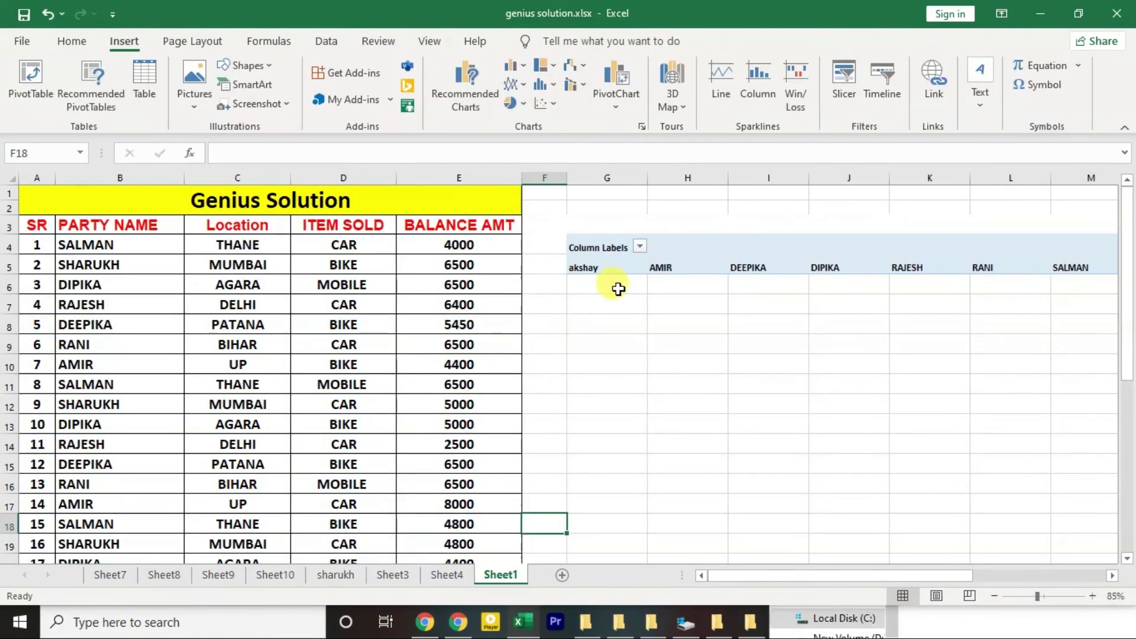